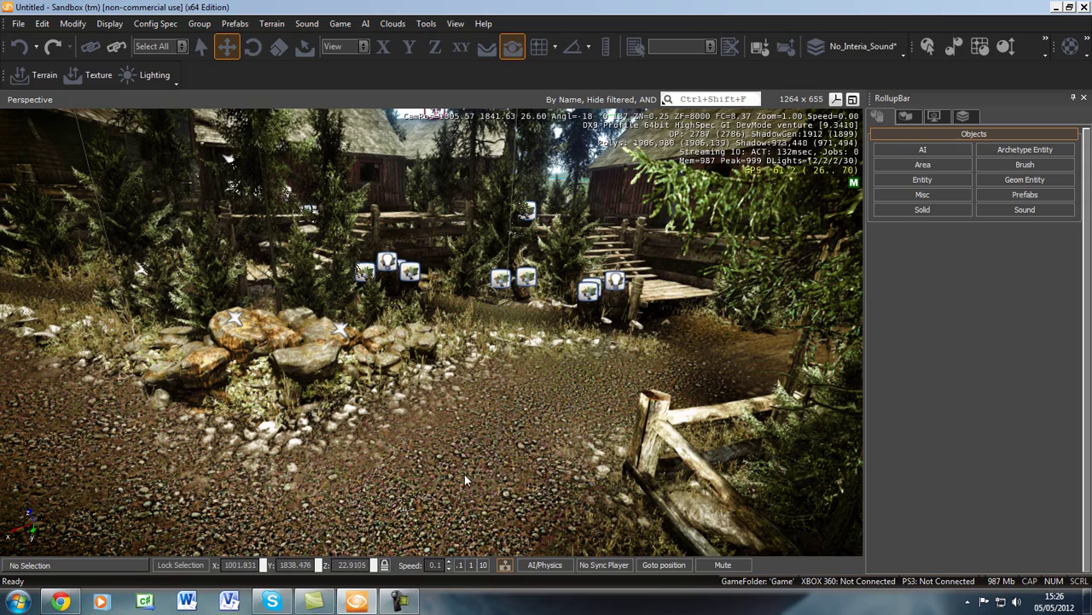
{"action": "key", "text": "w"}
{"action": "right_click_drag", "start_coordinate": [456, 484], "coordinate": [456, 484]}
{"action": "key", "text": "s"}
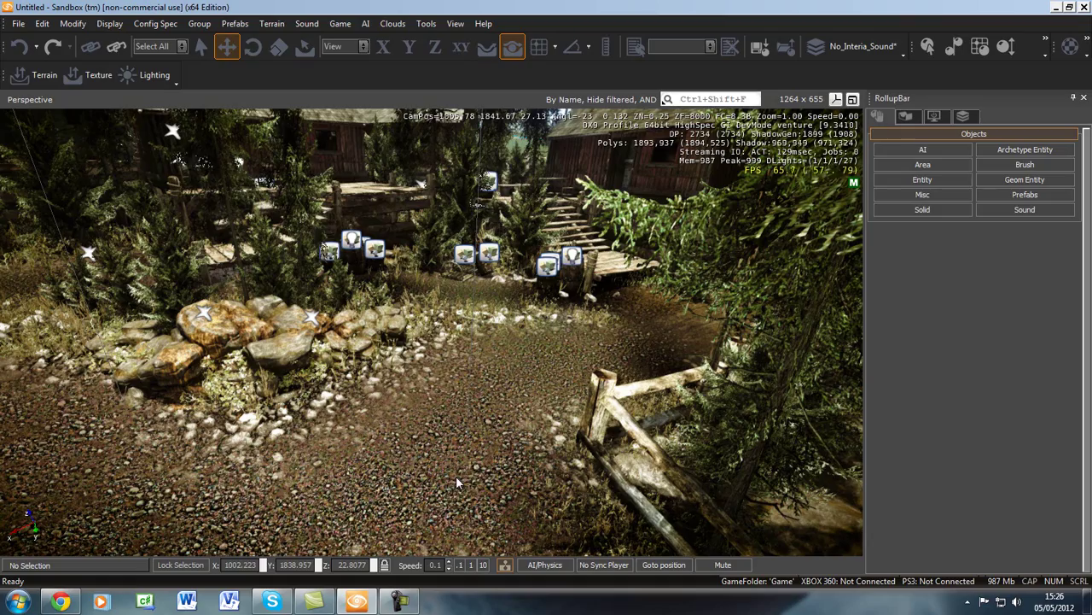
{"action": "key", "text": "d"}
{"action": "right_click_drag", "start_coordinate": [451, 485], "coordinate": [452, 492]}
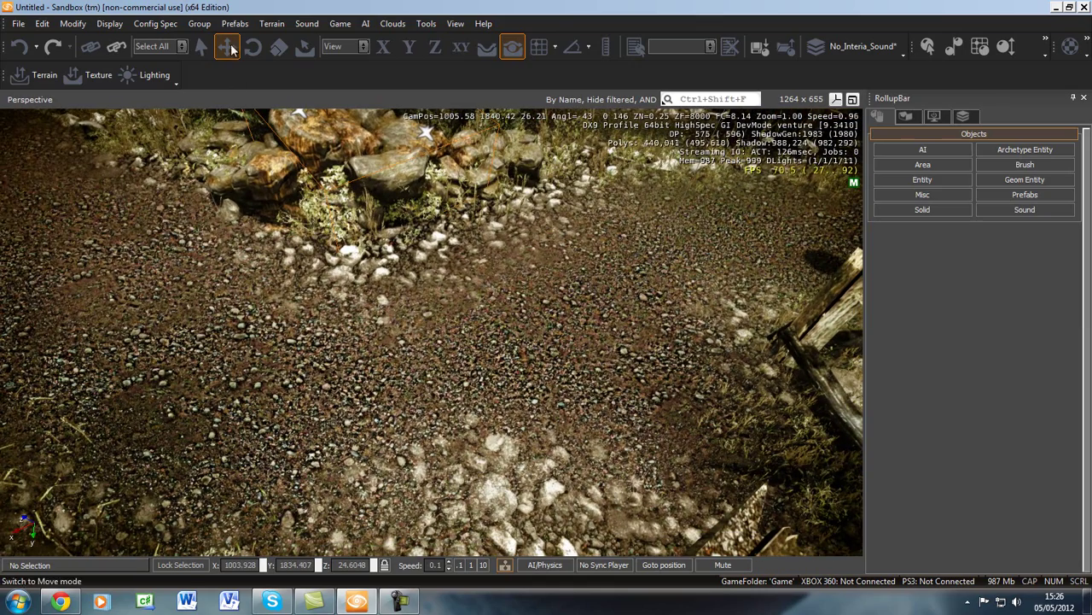
{"action": "right_click_drag", "start_coordinate": [599, 365], "coordinate": [560, 383]}
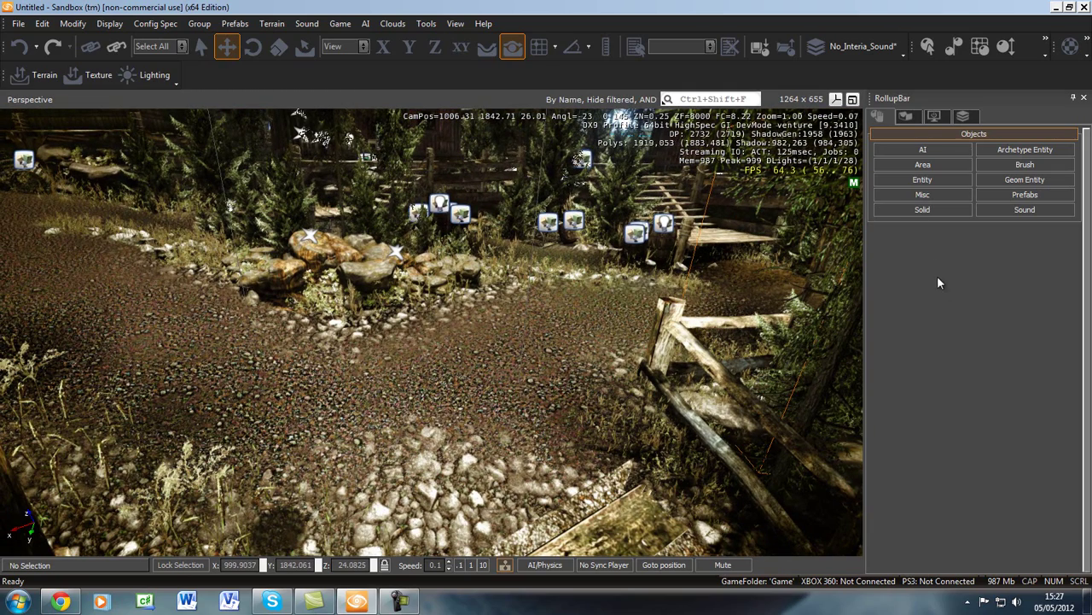
- Place a Grunt AI entity on the gravel path in front of the rock pile
{"action": "left_click", "coordinate": [924, 180]}
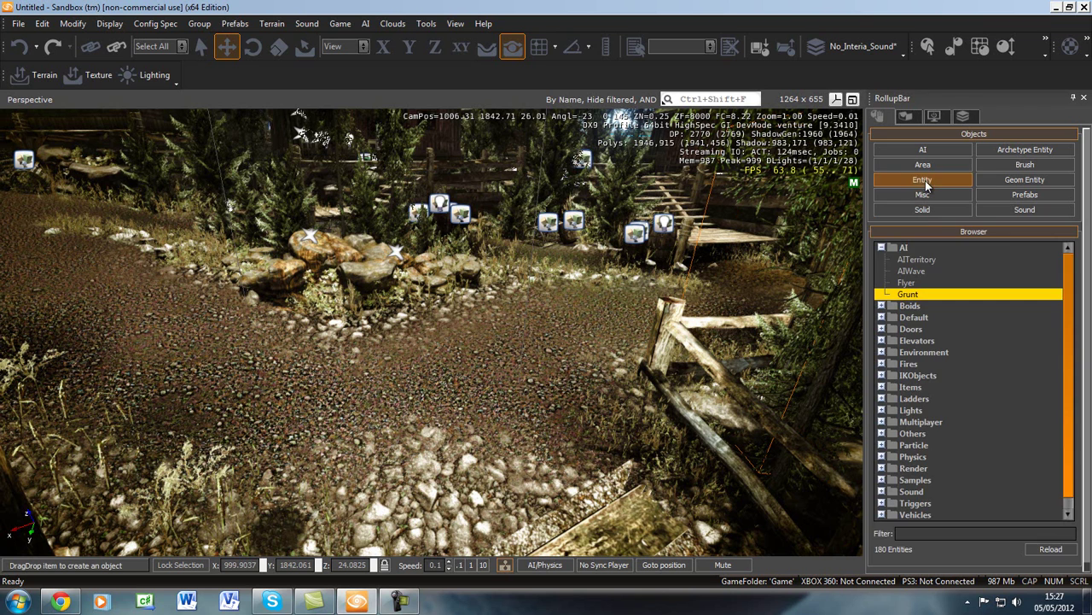
{"action": "left_click", "coordinate": [881, 248]}
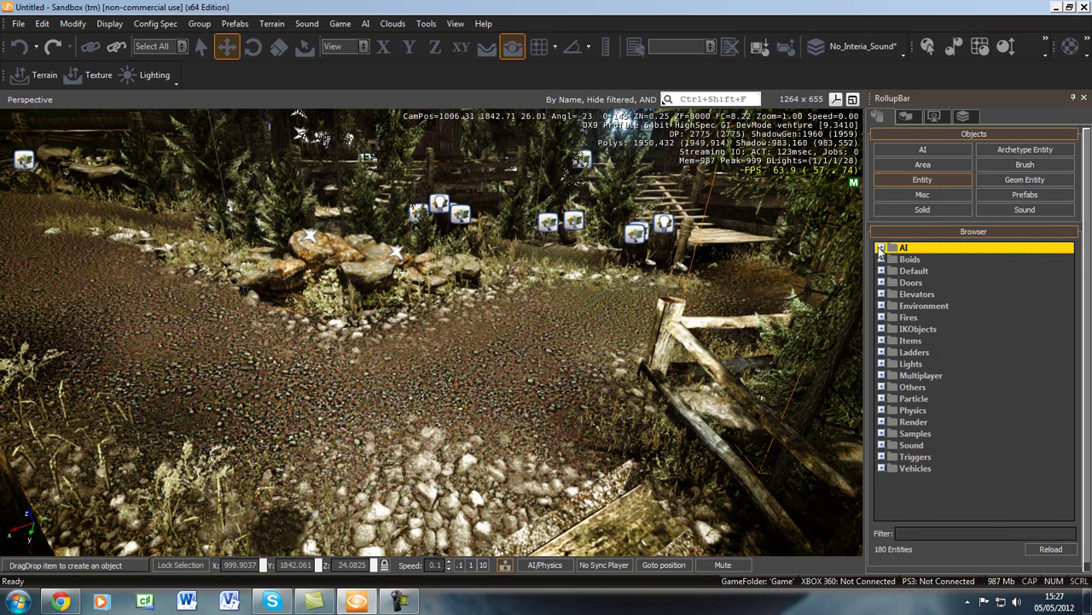
{"action": "left_click", "coordinate": [883, 248]}
{"action": "left_click", "coordinate": [908, 294]}
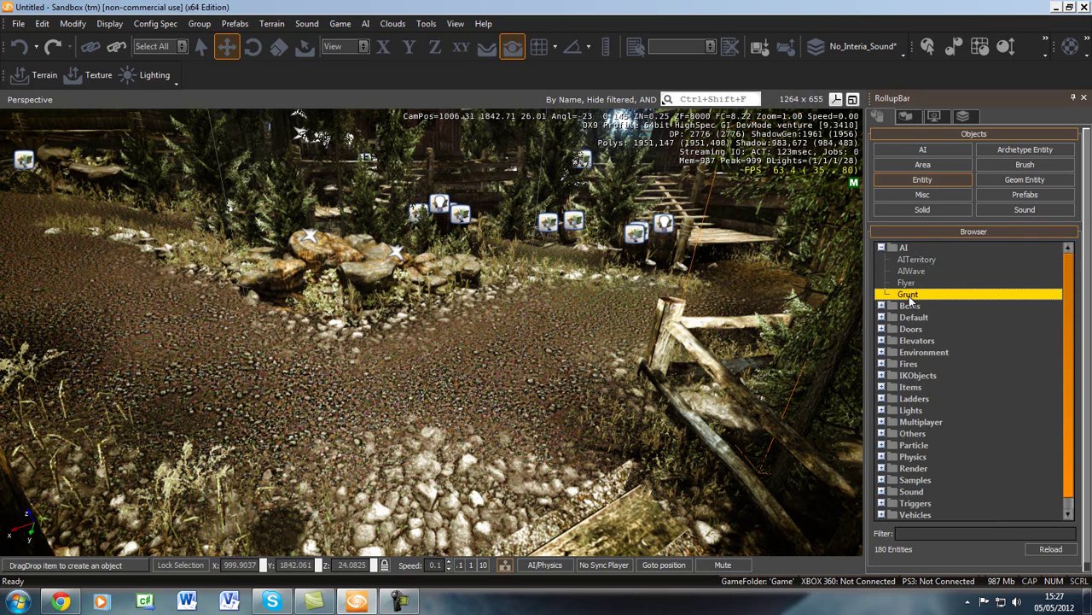
{"action": "left_click_drag", "start_coordinate": [446, 394], "coordinate": [406, 410]}
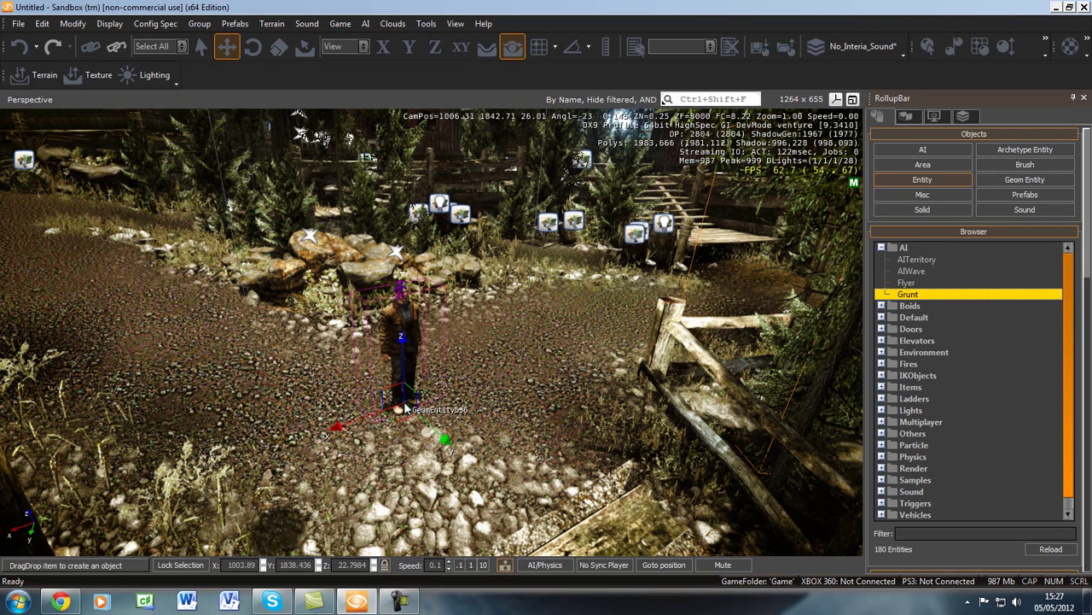
{"action": "left_click", "coordinate": [404, 404]}
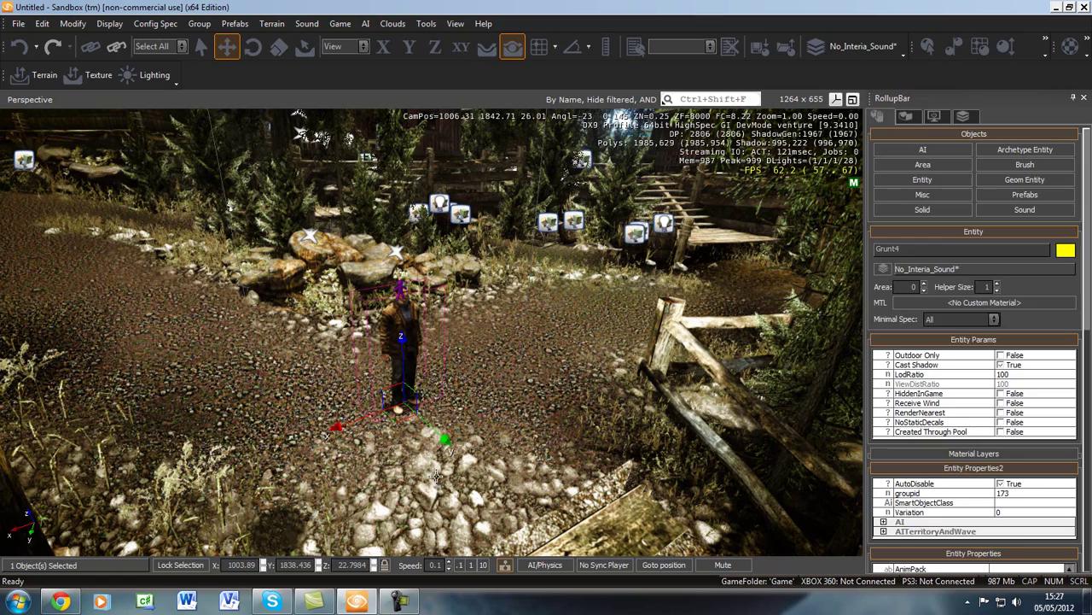
{"action": "left_click", "coordinate": [436, 515]}
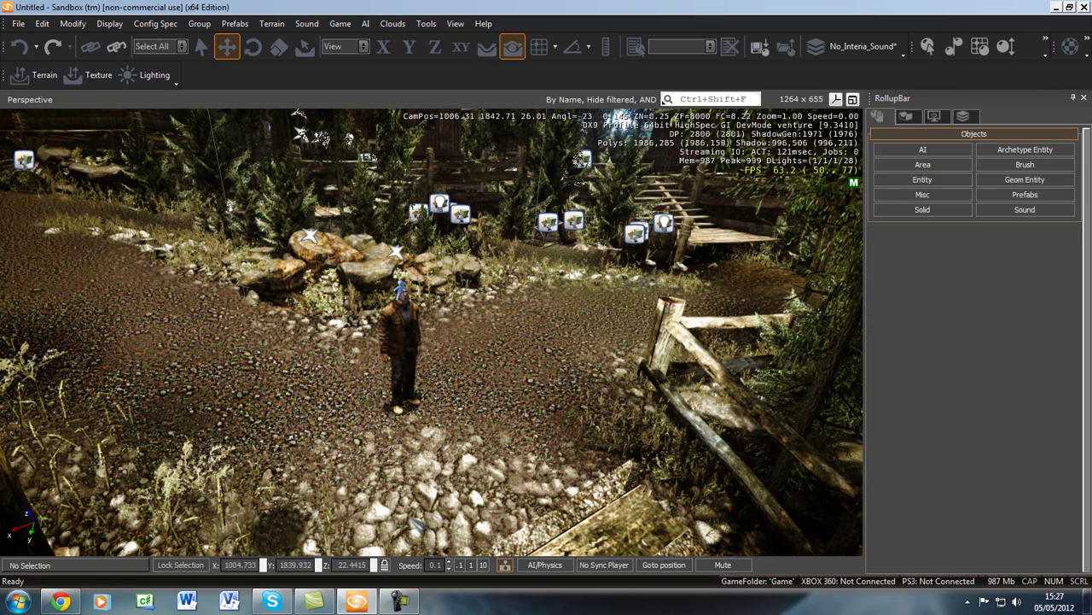
- Play-test the level in game mode to check how the armed Grunt behaves, and return to editing
{"action": "key", "text": "ctrl+g"}
{"action": "key", "text": "w"}
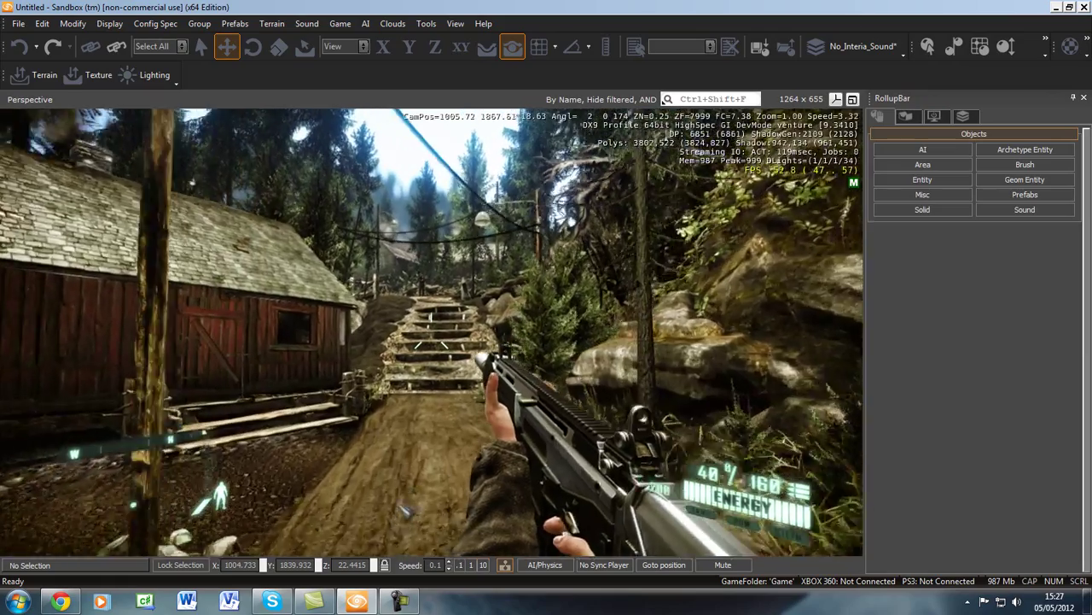
{"action": "key", "text": "w"}
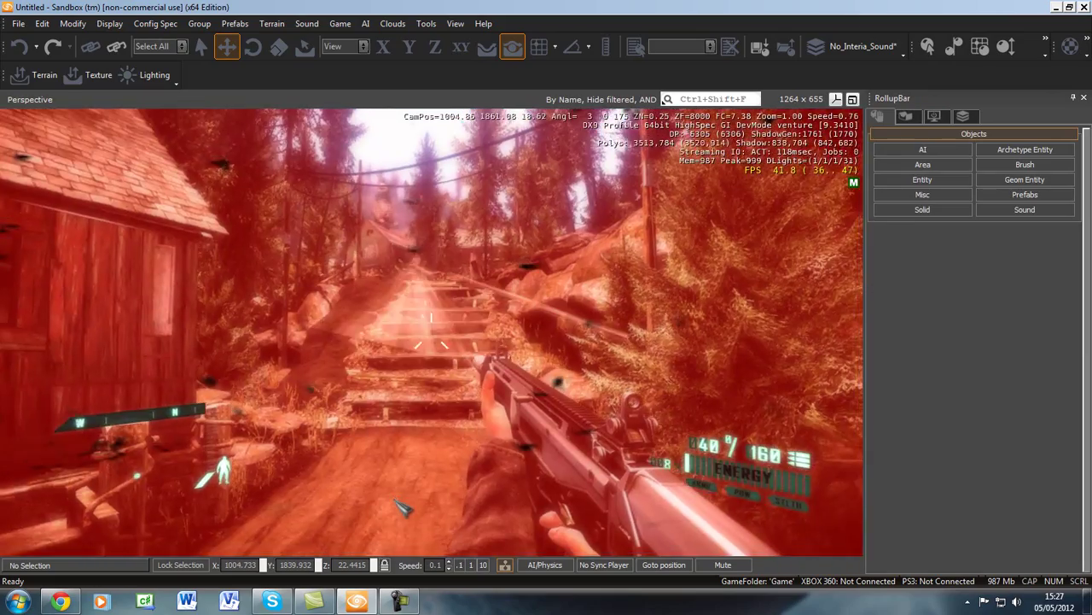
{"action": "key", "text": "Escape"}
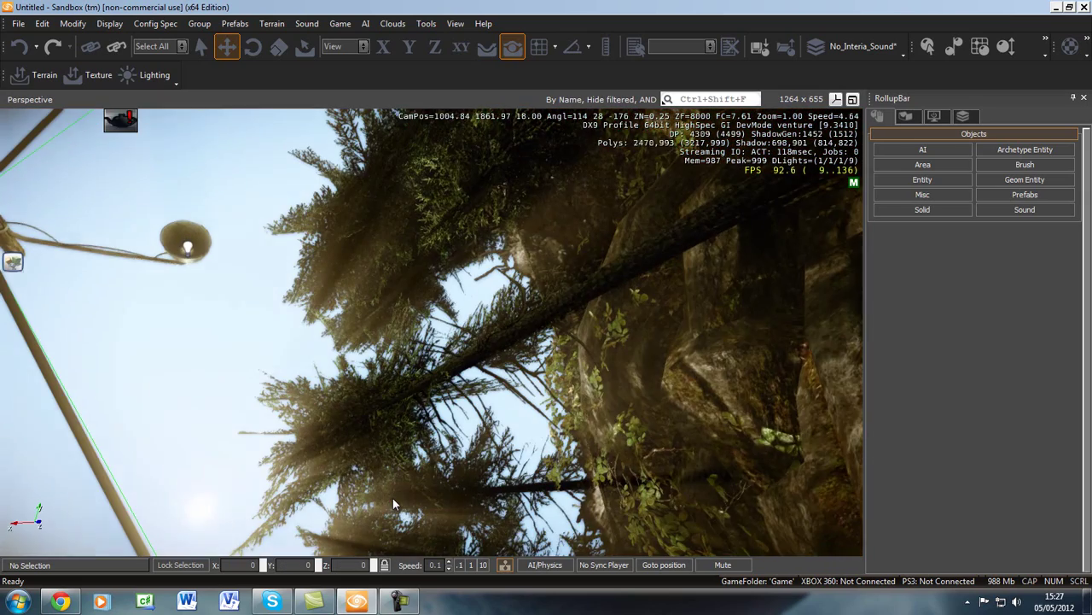
- Remove Fists, RocketLauncher and SCAR from the Grunt's AI equipment pack and set its bullet ammunition to 161
{"action": "mouse_move", "coordinate": [404, 463]}
{"action": "right_mouse_down"}
{"action": "mouse_move", "coordinate": [395, 470]}
{"action": "mouse_move", "coordinate": [434, 467]}
{"action": "mouse_move", "coordinate": [395, 466]}
{"action": "mouse_move", "coordinate": [401, 475]}
{"action": "mouse_move", "coordinate": [397, 463]}
{"action": "right_mouse_up"}
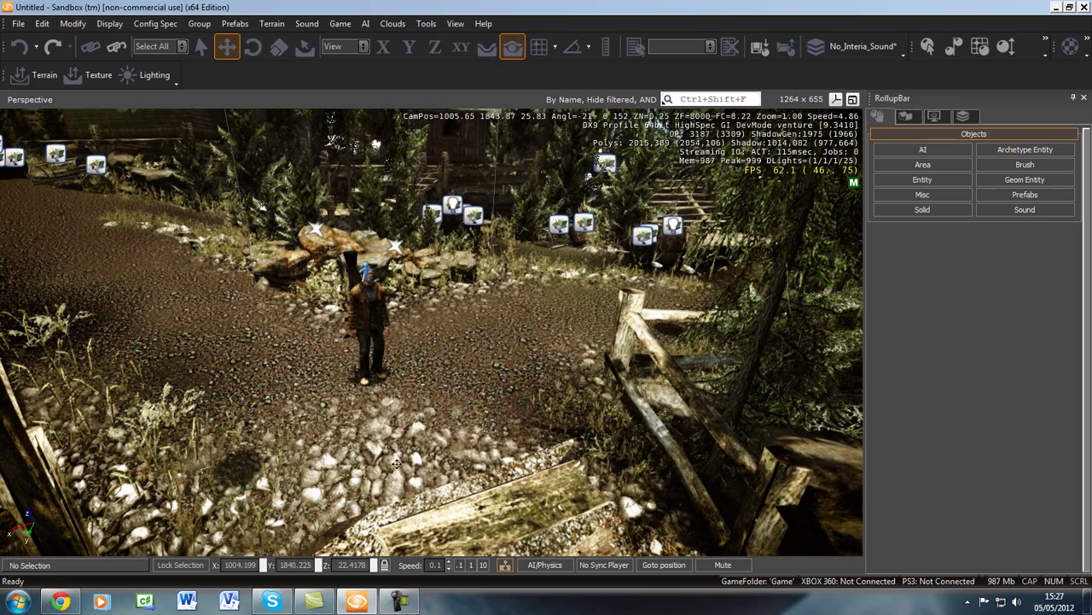
{"action": "left_click", "coordinate": [360, 326]}
{"action": "scroll", "coordinate": [1087, 314], "scroll_direction": "down", "scroll_amount": 5}
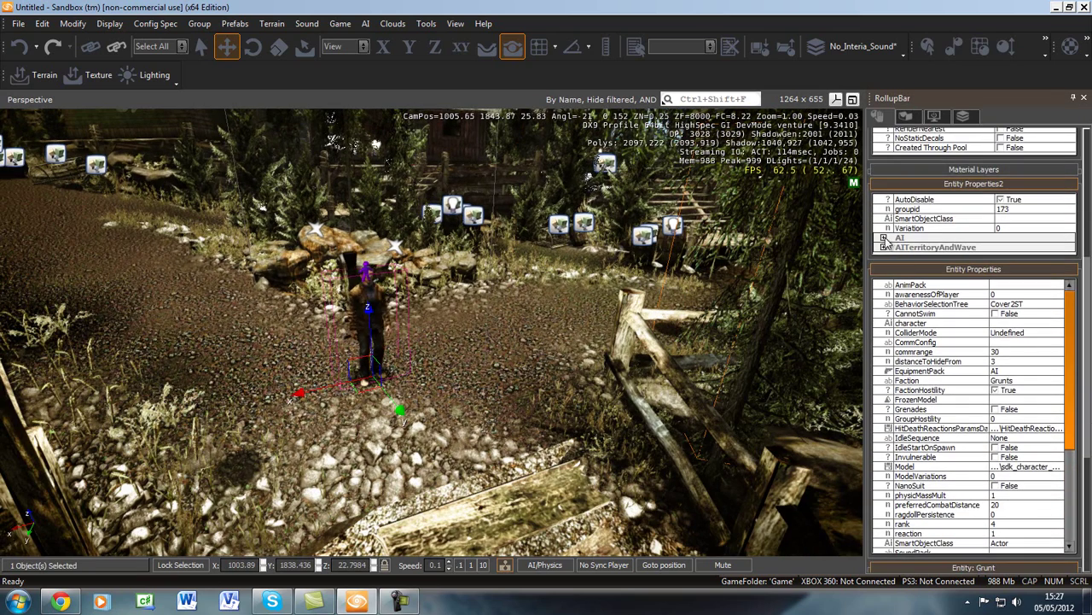
{"action": "left_click", "coordinate": [1038, 372]}
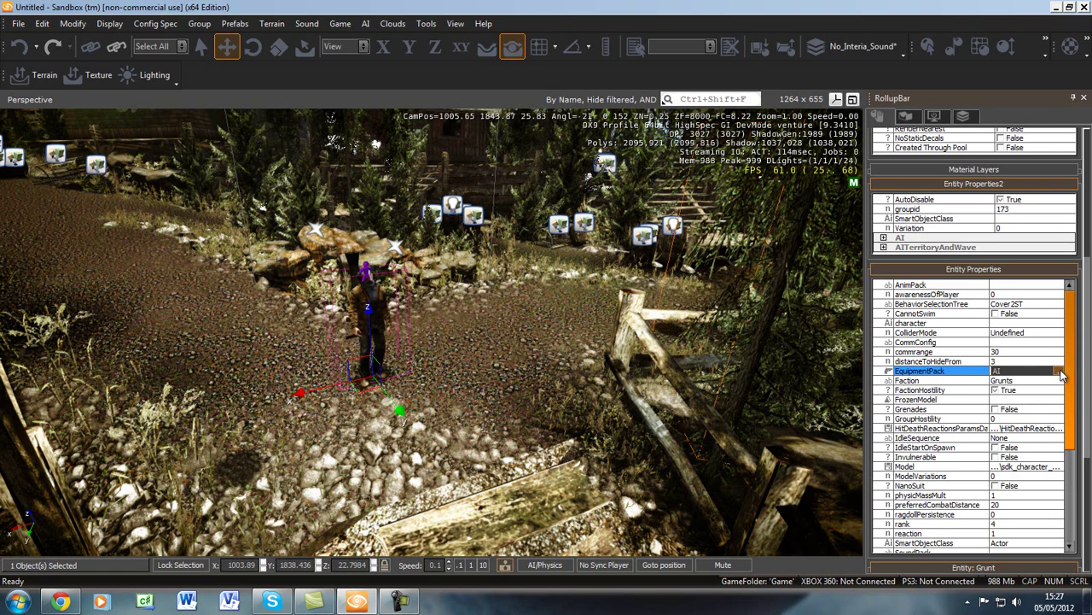
{"action": "left_click", "coordinate": [1059, 372]}
{"action": "left_click", "coordinate": [495, 236]}
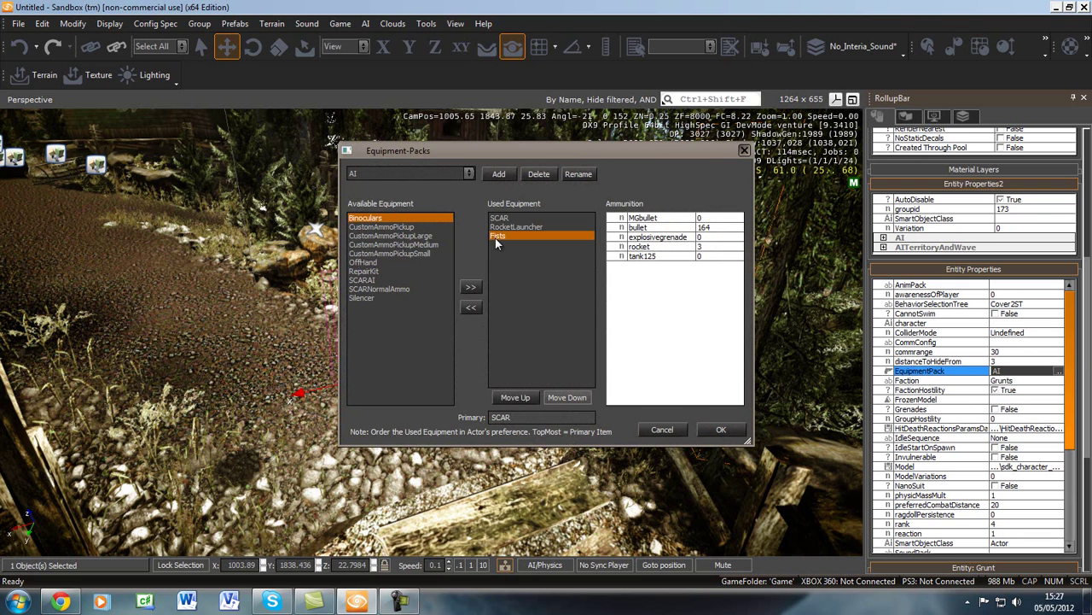
{"action": "left_click", "coordinate": [471, 311]}
{"action": "left_click", "coordinate": [502, 227]}
{"action": "left_click", "coordinate": [471, 307]}
{"action": "left_click", "coordinate": [496, 220]}
{"action": "left_click", "coordinate": [471, 311]}
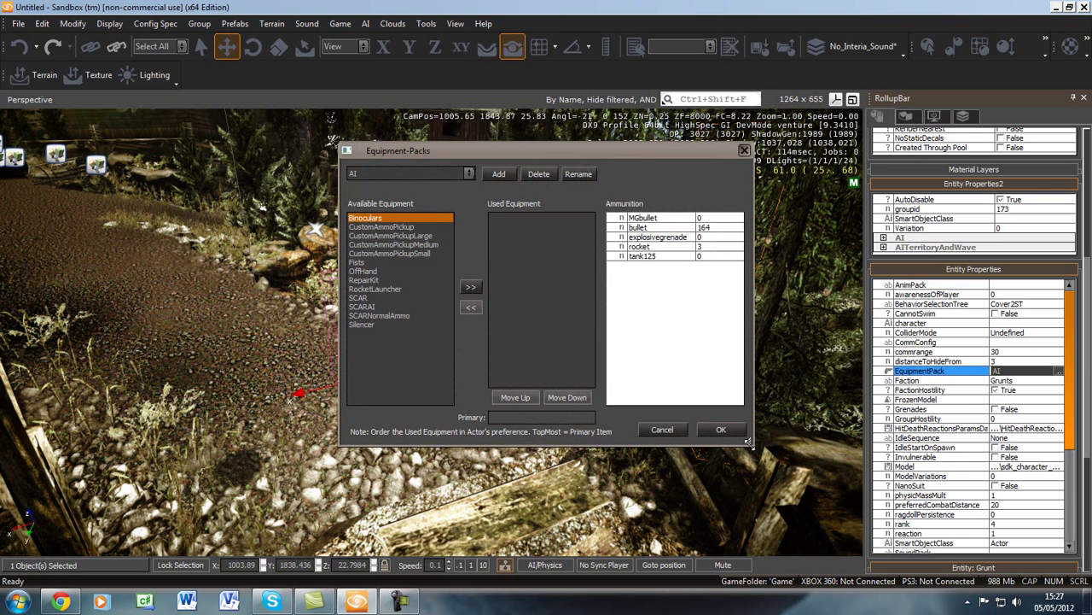
{"action": "left_click", "coordinate": [710, 229]}
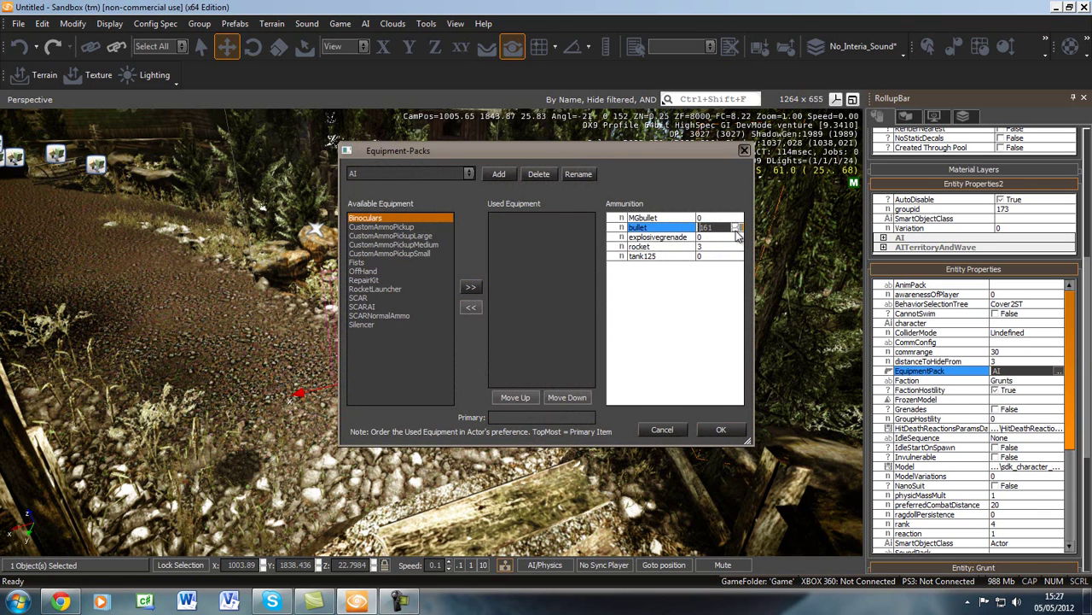
{"action": "left_click", "coordinate": [720, 431]}
- Set the Grunt's faction to Civilians and deselect it
{"action": "left_click", "coordinate": [1055, 381]}
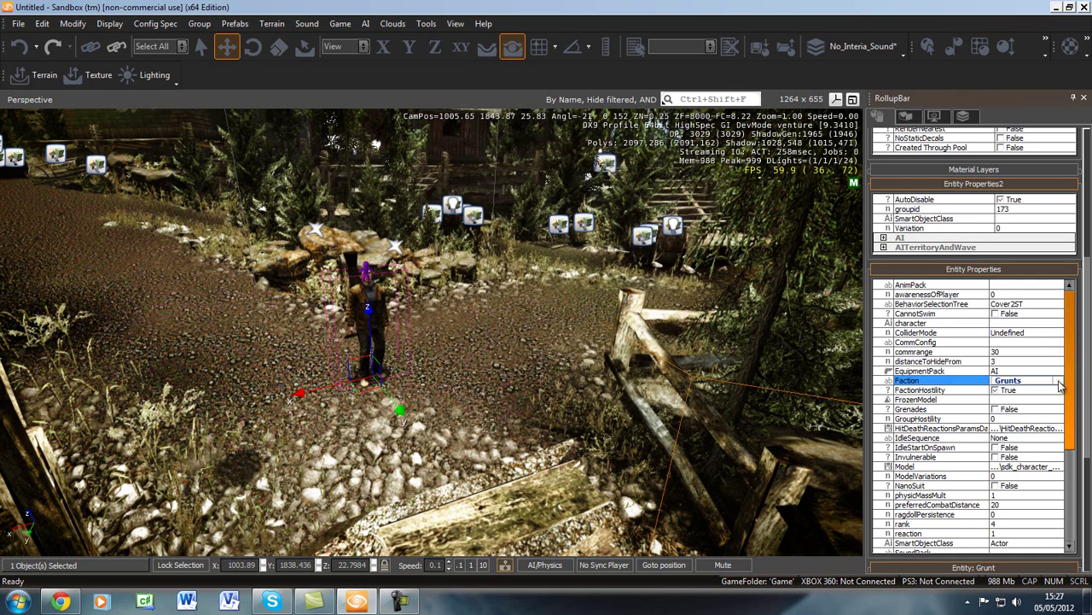
{"action": "left_click", "coordinate": [1057, 381]}
{"action": "left_click", "coordinate": [1025, 409]}
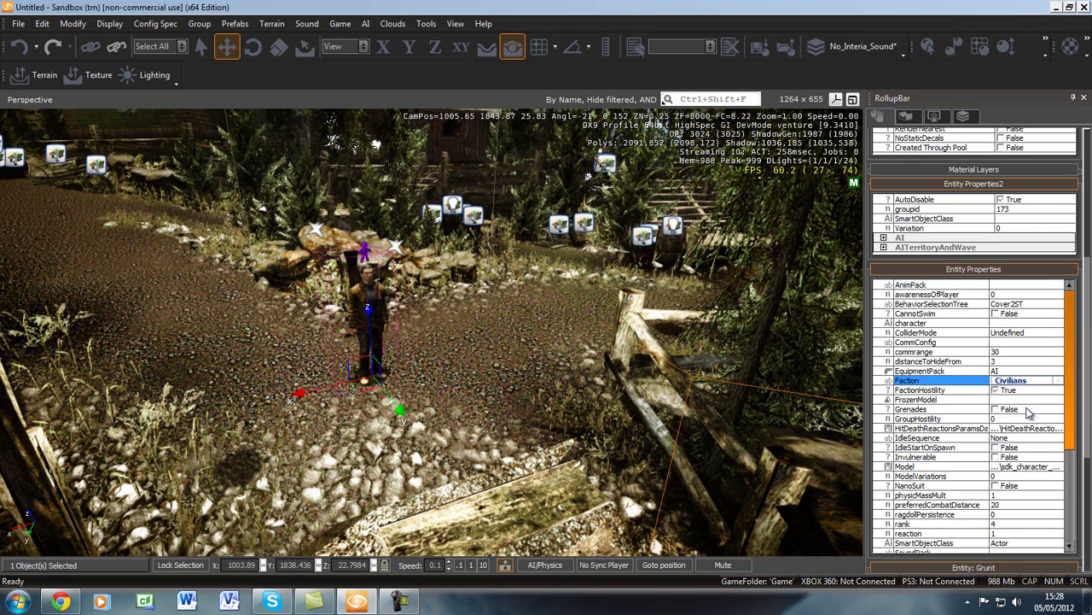
{"action": "left_click_drag", "start_coordinate": [1073, 394], "coordinate": [1089, 489]}
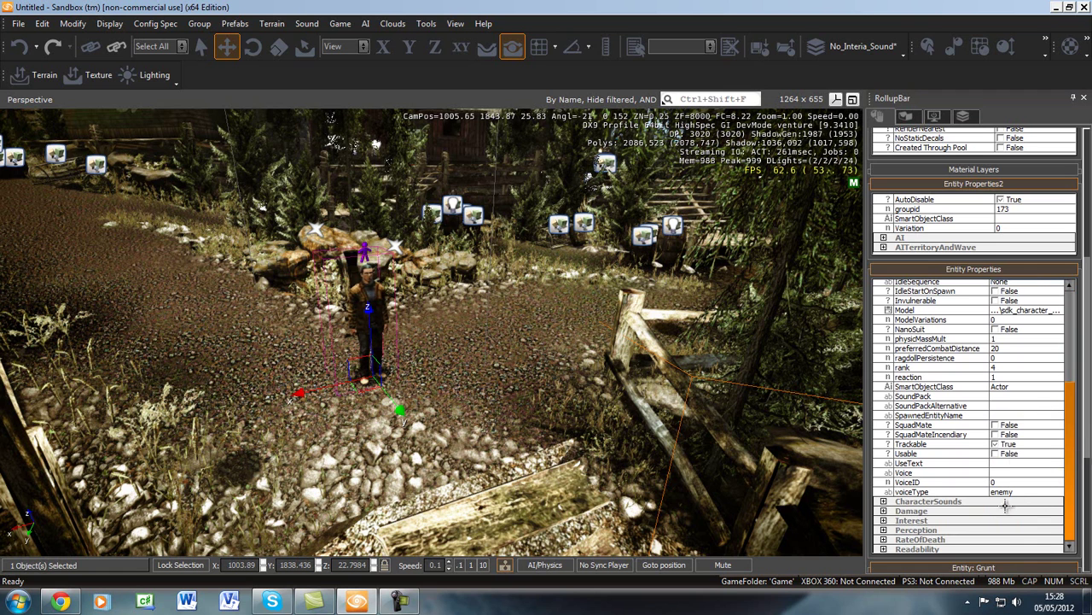
{"action": "key", "text": "Escape"}
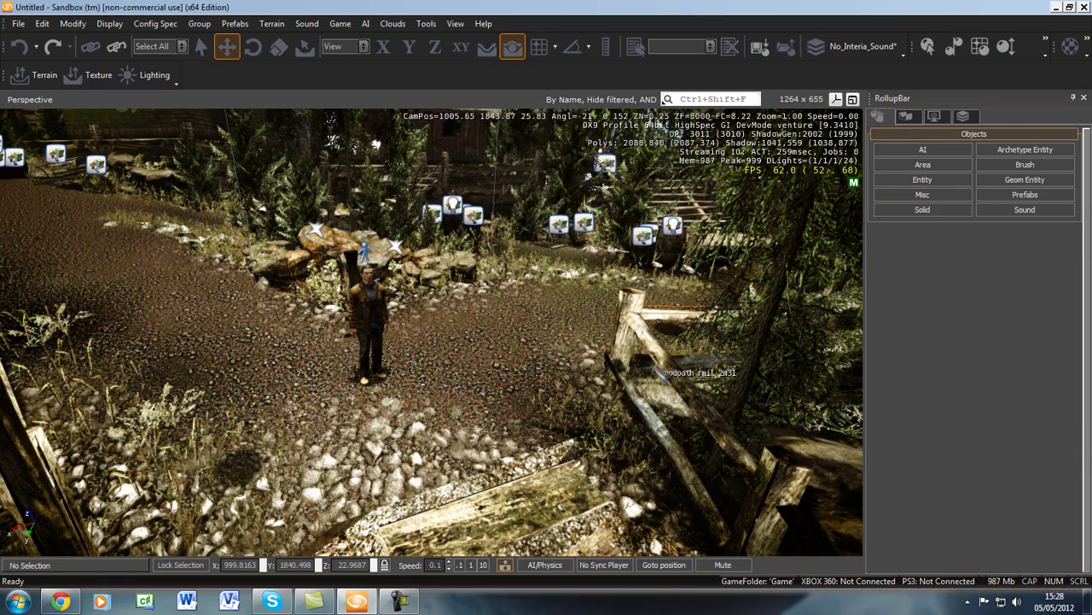
- Play-test the level by walking up to the unarmed civilian character, and exit game mode
{"action": "key", "text": "ctrl+g"}
{"action": "key", "text": "w"}
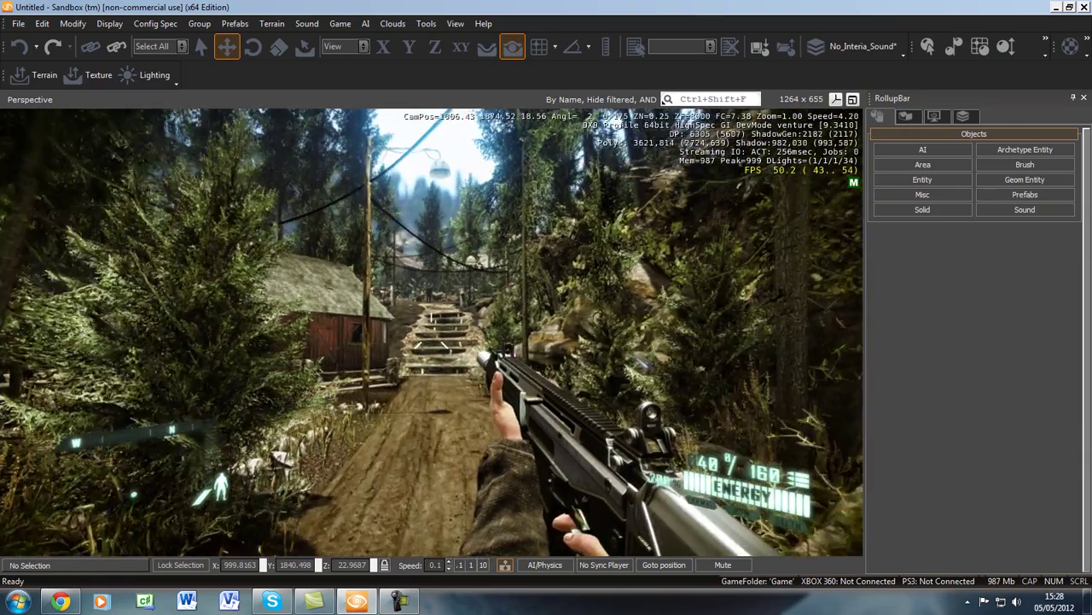
{"action": "key", "text": "w"}
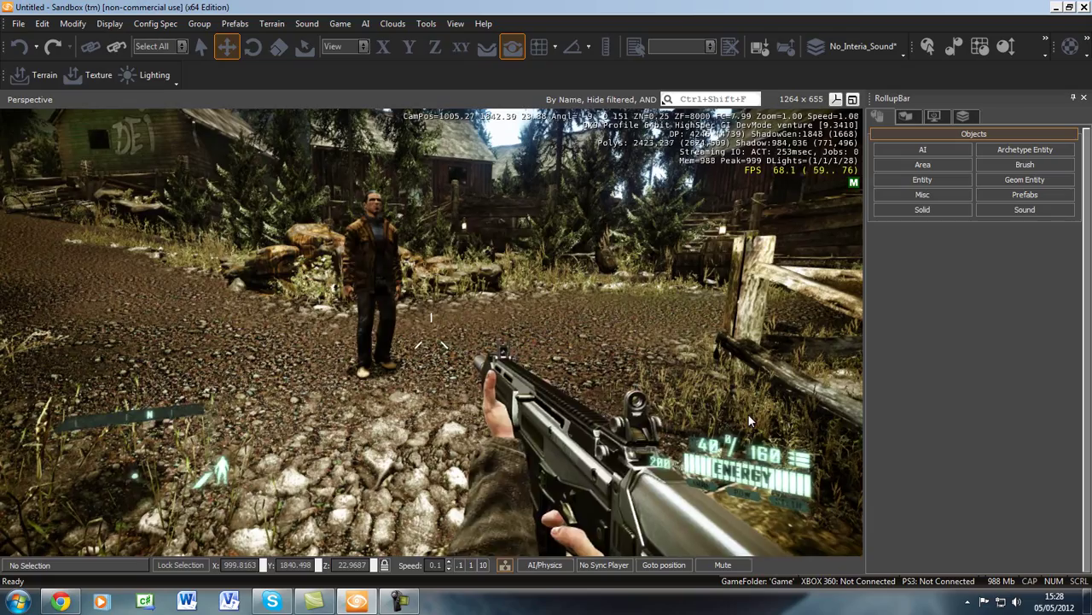
{"action": "key", "text": "Escape"}
- Move the character along the gravel path to about X 1007.27, Y 1833.29 and raise it to about Z 23.74
{"action": "mouse_move", "coordinate": [511, 428]}
{"action": "right_mouse_down"}
{"action": "mouse_move", "coordinate": [496, 427]}
{"action": "mouse_move", "coordinate": [510, 427]}
{"action": "right_mouse_up"}
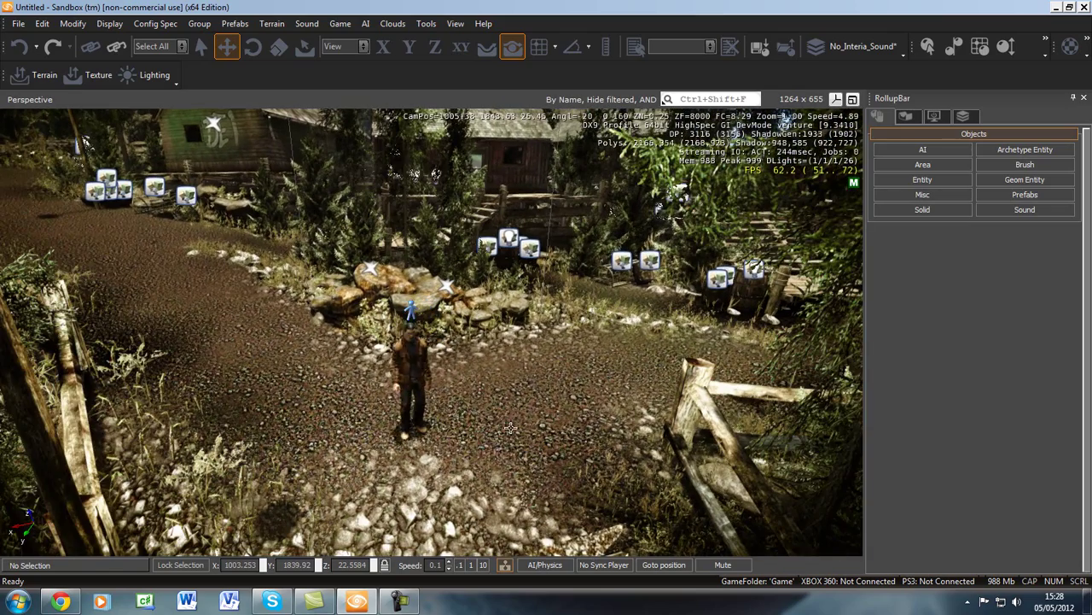
{"action": "left_click", "coordinate": [421, 385]}
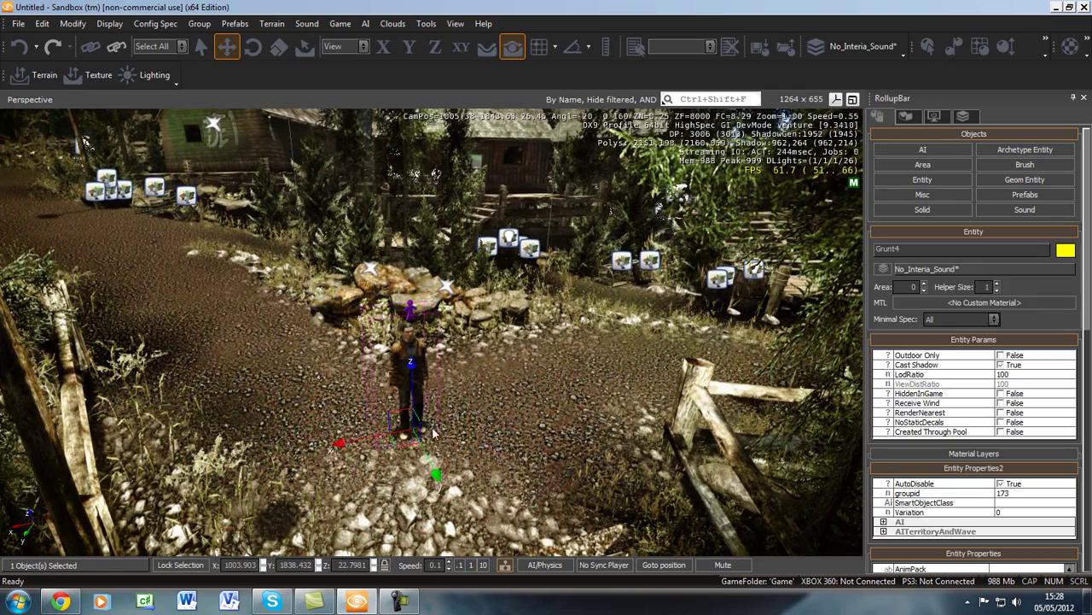
{"action": "right_click_drag", "start_coordinate": [421, 385], "coordinate": [507, 418]}
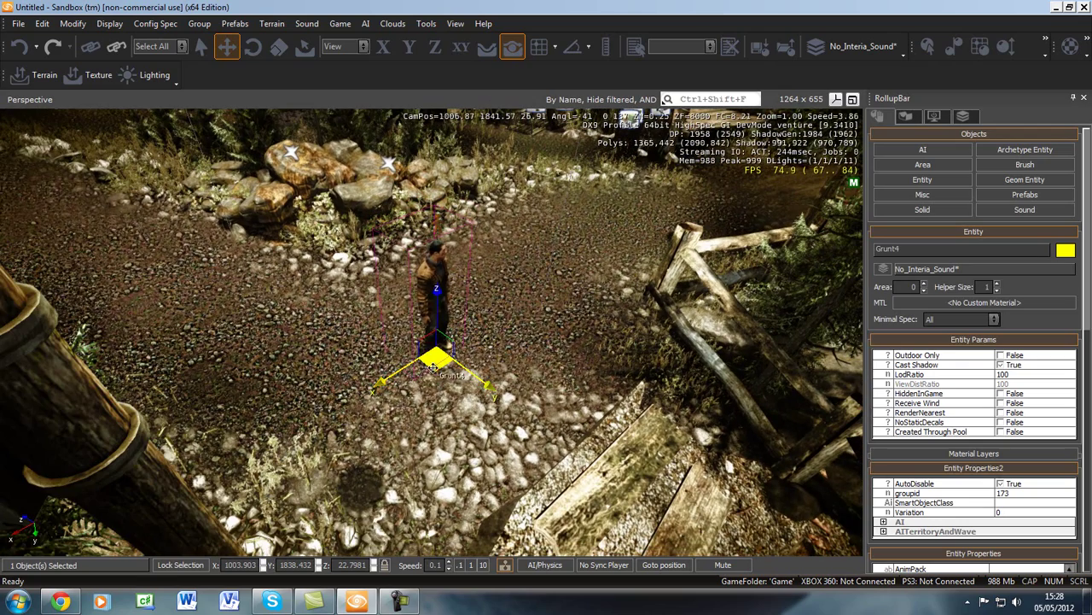
{"action": "left_click_drag", "start_coordinate": [433, 361], "coordinate": [97, 311]}
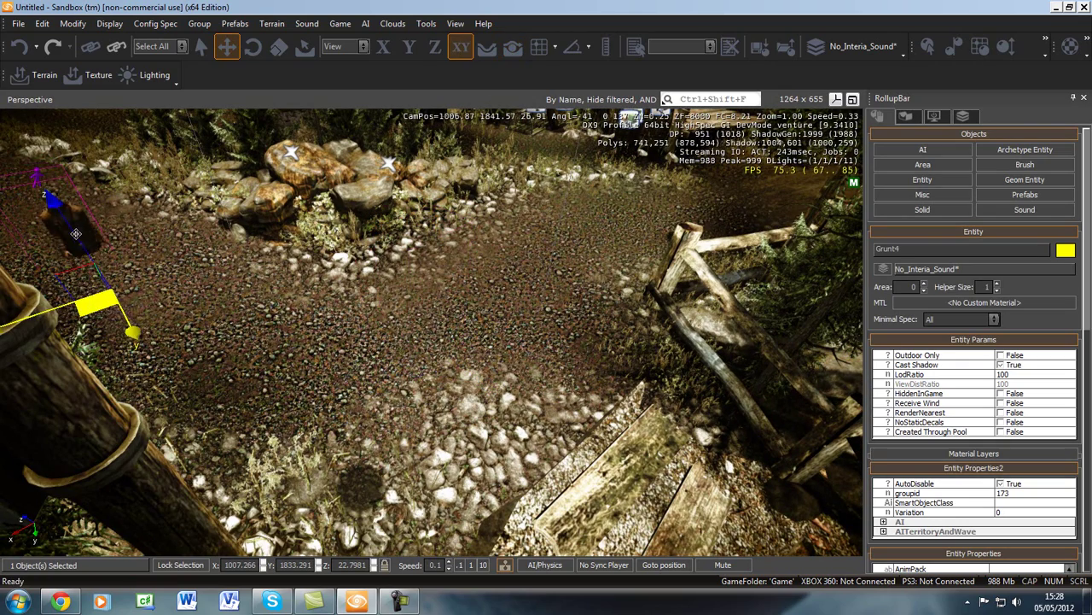
{"action": "left_click_drag", "start_coordinate": [70, 229], "coordinate": [50, 196]}
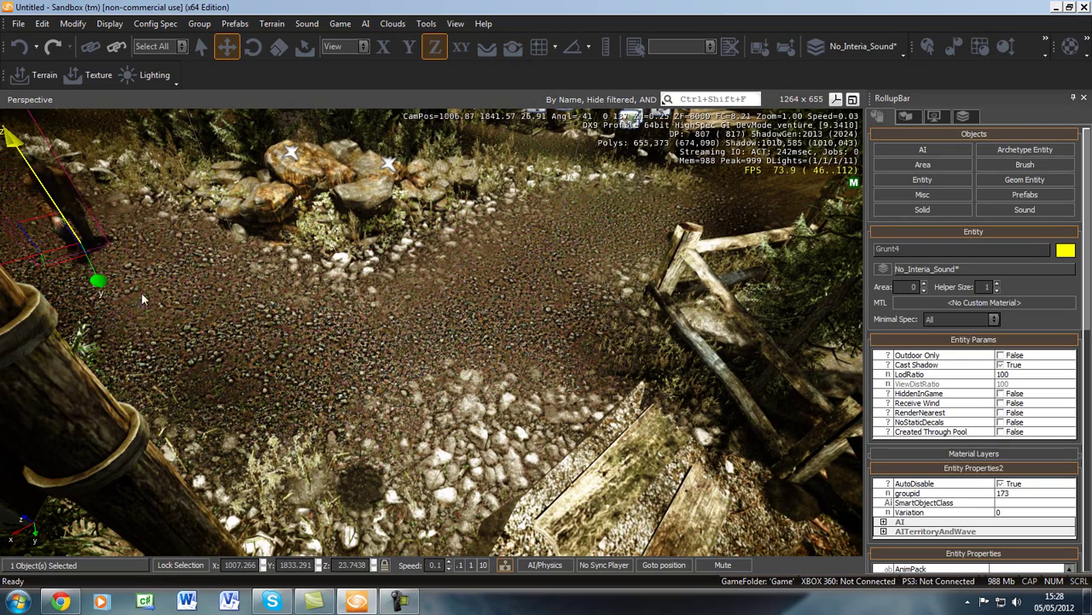
{"action": "left_click", "coordinate": [289, 360]}
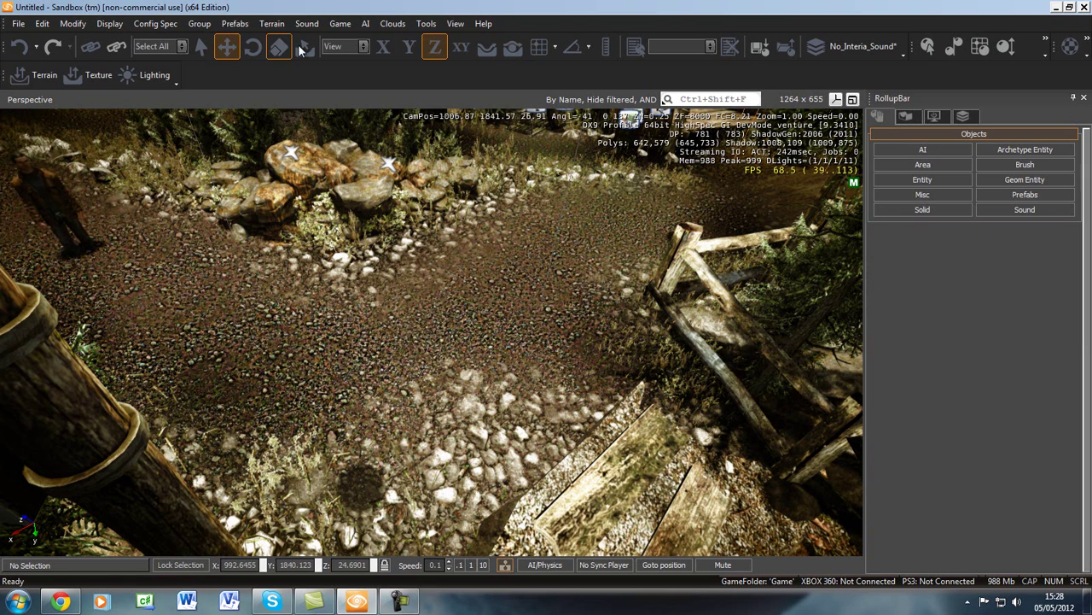
- Turn terrain and object snapping back on, place a TagPoint on the gravel path by the fence, and lower it to about Z 22.86
{"action": "left_click", "coordinate": [519, 49]}
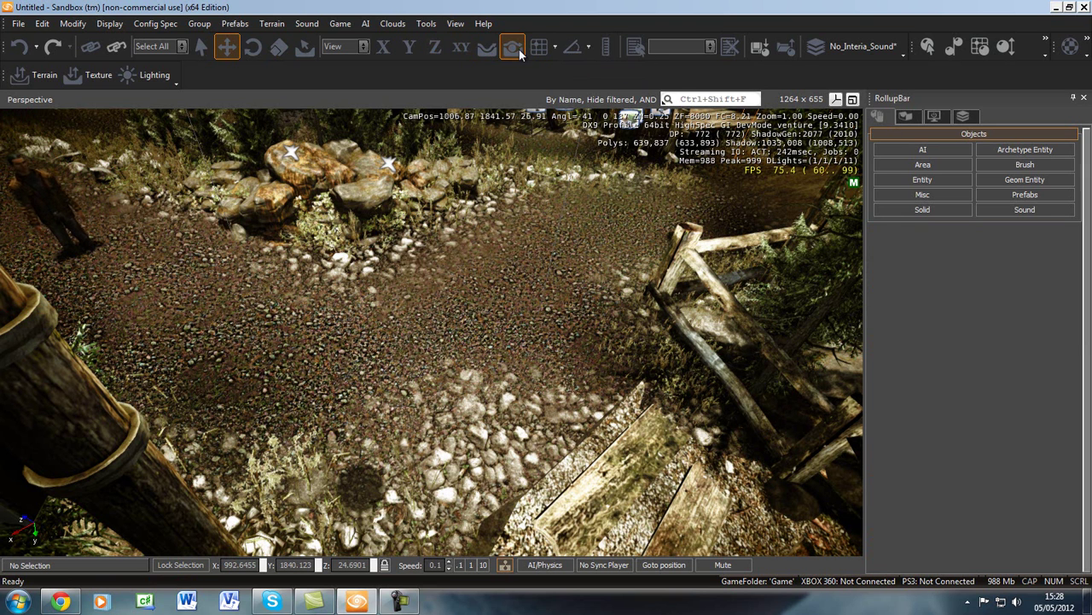
{"action": "left_click", "coordinate": [940, 150]}
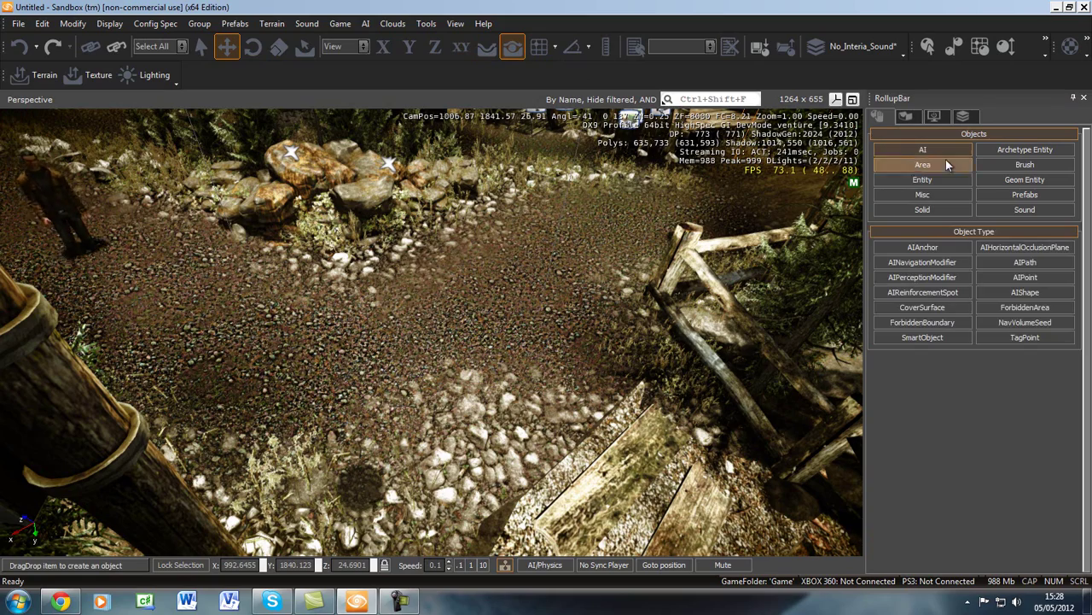
{"action": "left_click", "coordinate": [1028, 337]}
{"action": "key", "text": "d"}
{"action": "mouse_move", "coordinate": [634, 246]}
{"action": "right_mouse_down"}
{"action": "mouse_move", "coordinate": [633, 235]}
{"action": "mouse_move", "coordinate": [645, 257]}
{"action": "mouse_move", "coordinate": [636, 230]}
{"action": "mouse_move", "coordinate": [620, 228]}
{"action": "right_mouse_up"}
{"action": "key", "text": "s"}
{"action": "key", "text": "a"}
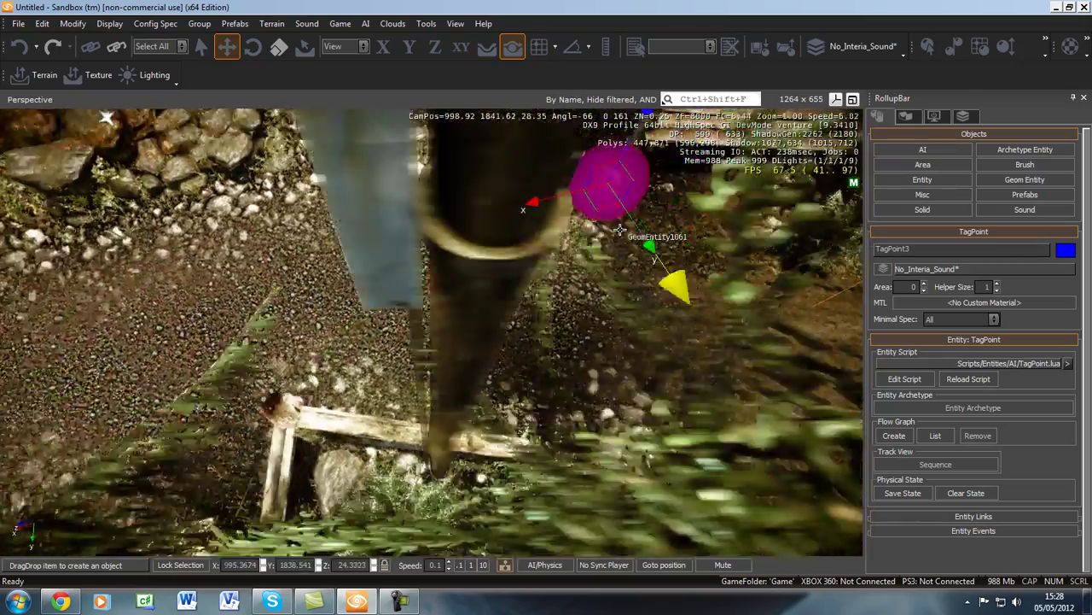
{"action": "left_click", "coordinate": [540, 319]}
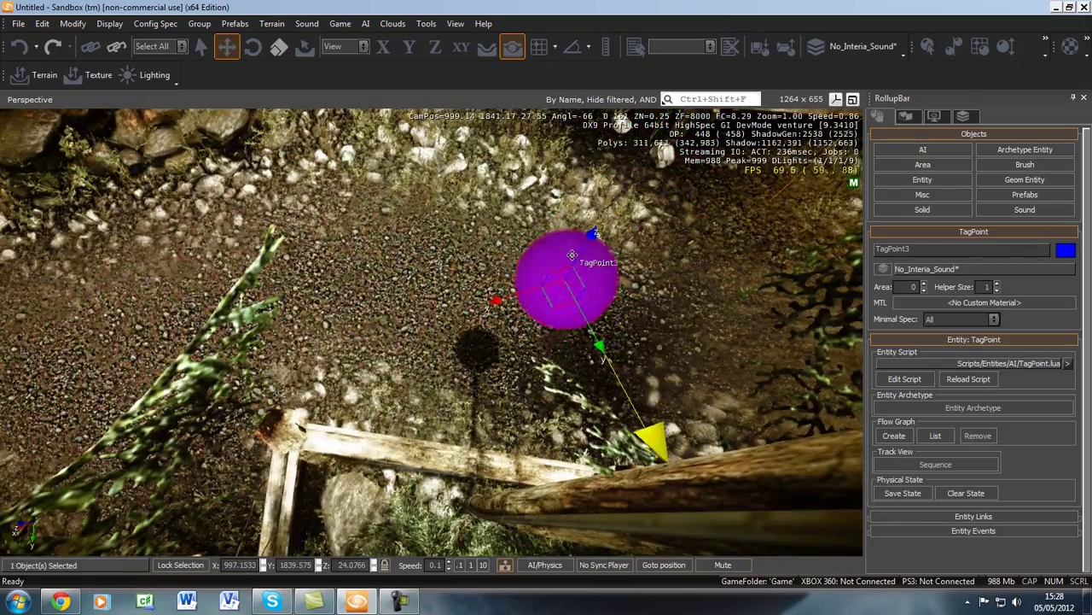
{"action": "key", "text": "3"}
{"action": "left_click_drag", "start_coordinate": [570, 254], "coordinate": [554, 337]}
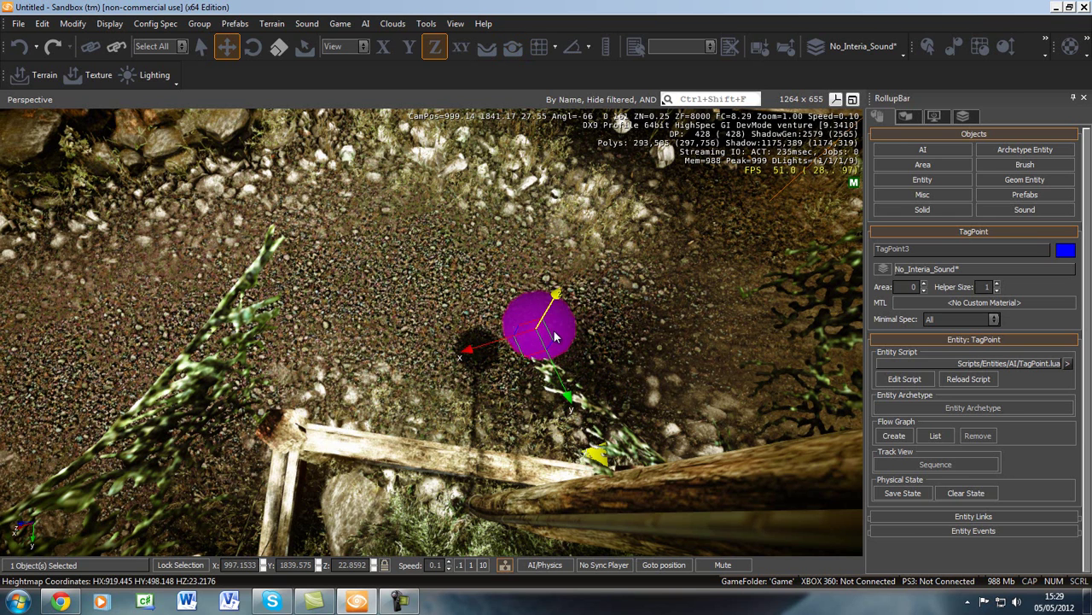
- Raise the tag point above the gravel path to about Z 23.30 and deselect it
{"action": "left_click", "coordinate": [253, 46]}
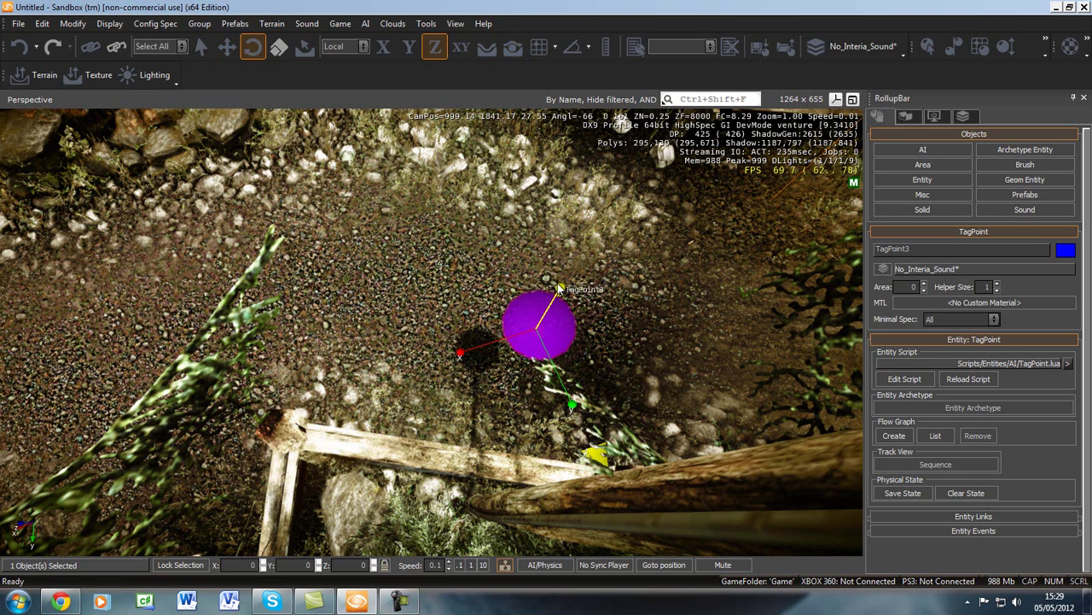
{"action": "key", "text": "1"}
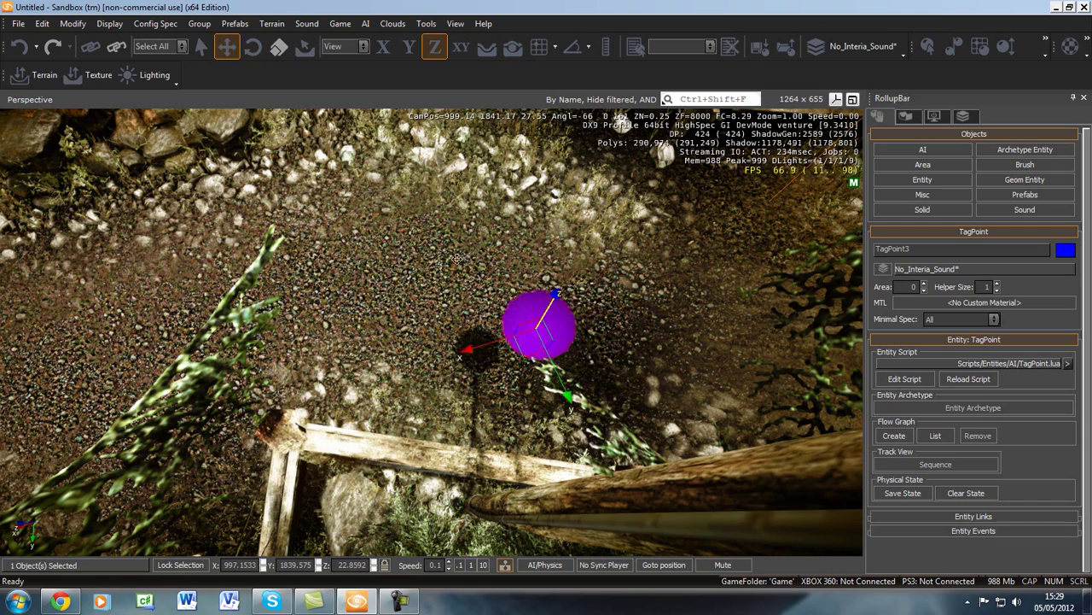
{"action": "left_click_drag", "start_coordinate": [552, 294], "coordinate": [561, 279]}
{"action": "left_click", "coordinate": [398, 344]}
- Inspect the civilian character on the path and where it stands relative to the tag point by the fence
{"action": "right_click_drag", "start_coordinate": [381, 337], "coordinate": [379, 336]}
{"action": "key", "text": "a"}
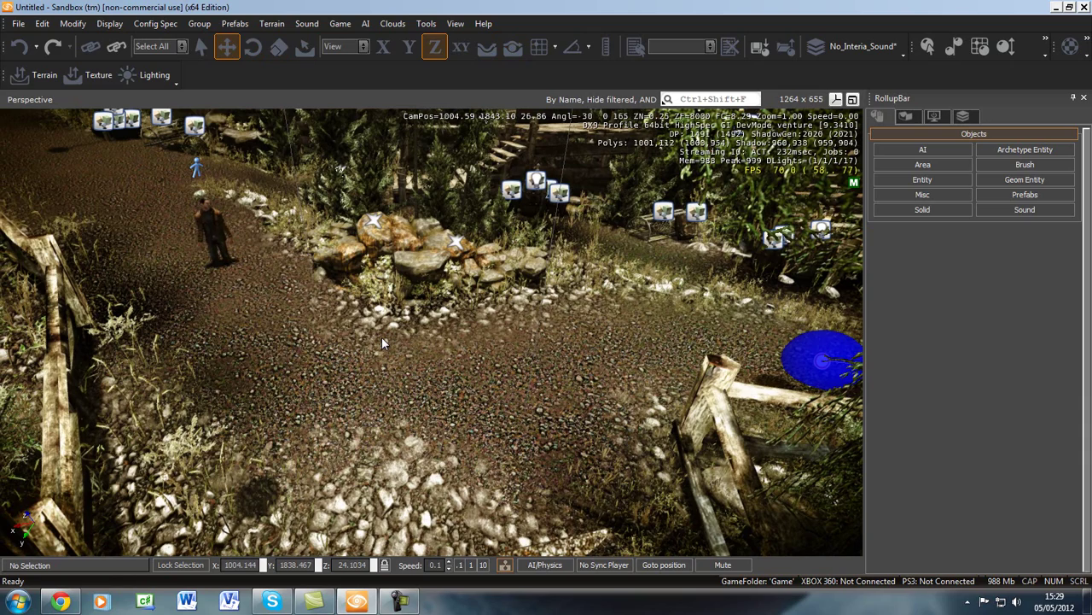
{"action": "left_click", "coordinate": [197, 169]}
{"action": "left_click", "coordinate": [213, 229]}
{"action": "key", "text": "w"}
{"action": "right_click_drag", "start_coordinate": [219, 256], "coordinate": [323, 273]}
{"action": "key", "text": "s"}
{"action": "left_click", "coordinate": [217, 264]}
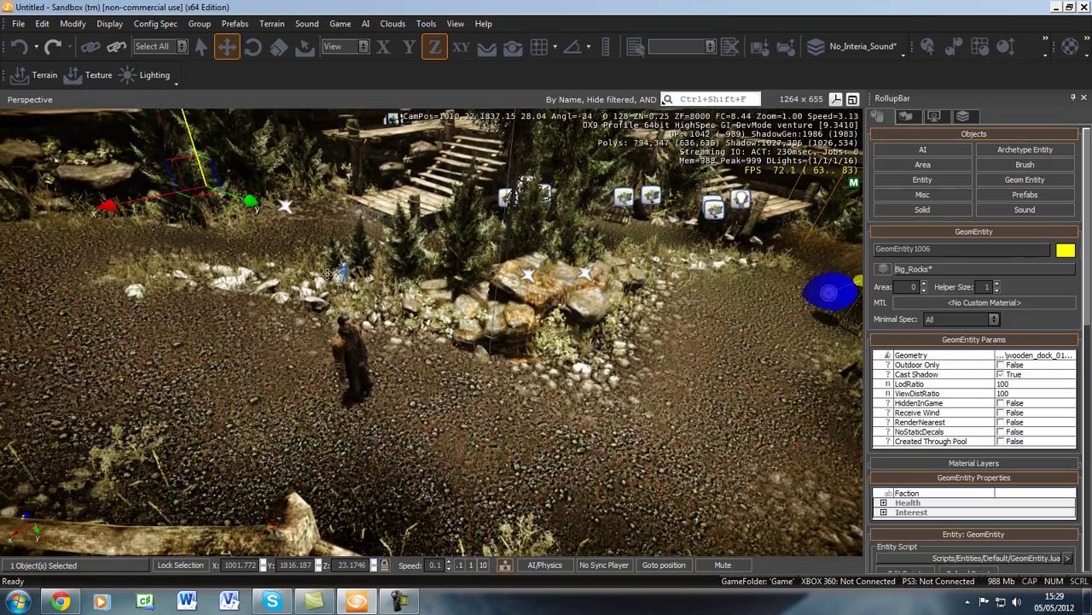
{"action": "left_click", "coordinate": [340, 272]}
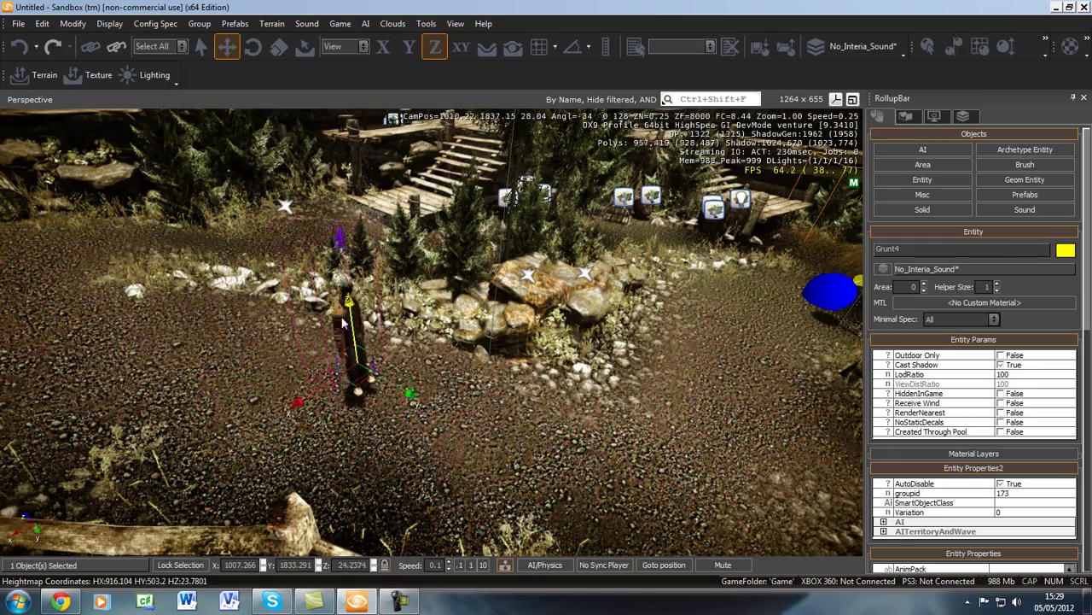
{"action": "left_click", "coordinate": [377, 450]}
{"action": "right_click_drag", "start_coordinate": [377, 451], "coordinate": [377, 450]}
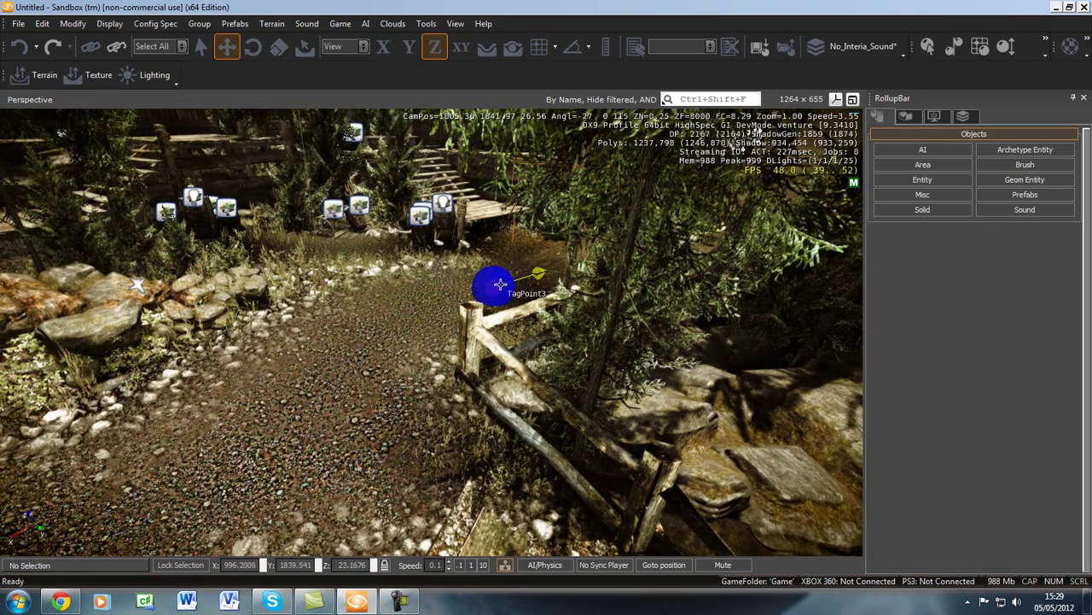
- Create a flow graph for the tag point by the fence in a new group named AIGRUNT7
{"action": "left_click", "coordinate": [500, 288]}
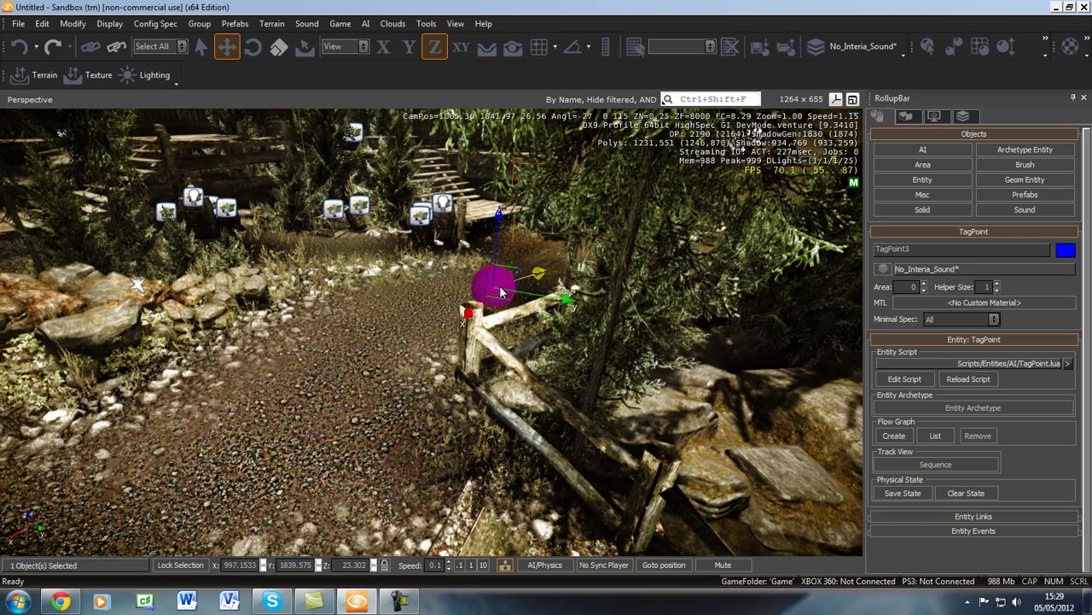
{"action": "left_click", "coordinate": [895, 436]}
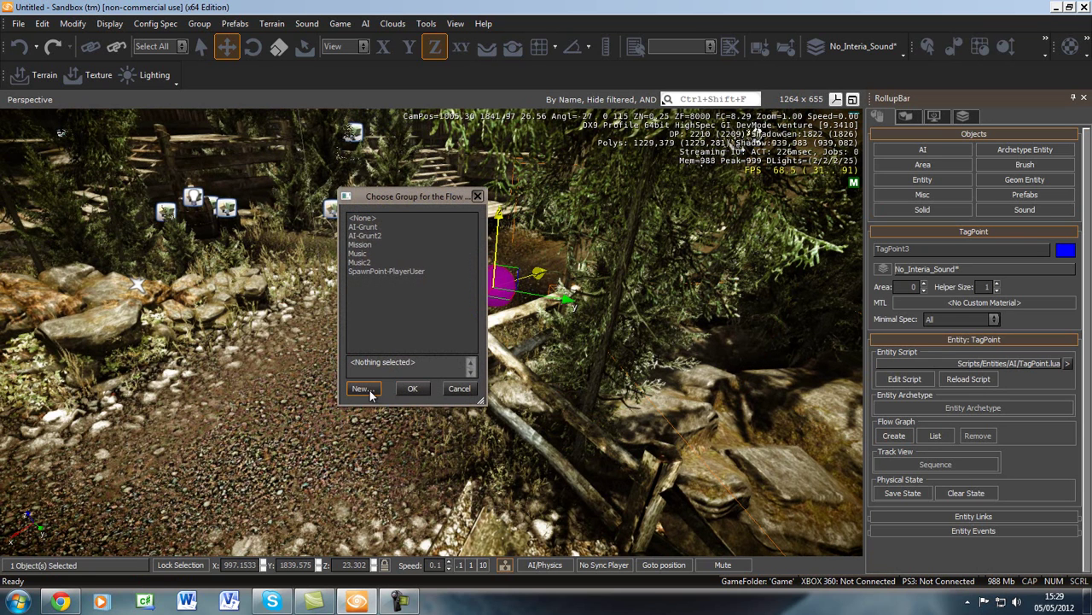
{"action": "left_click", "coordinate": [361, 390]}
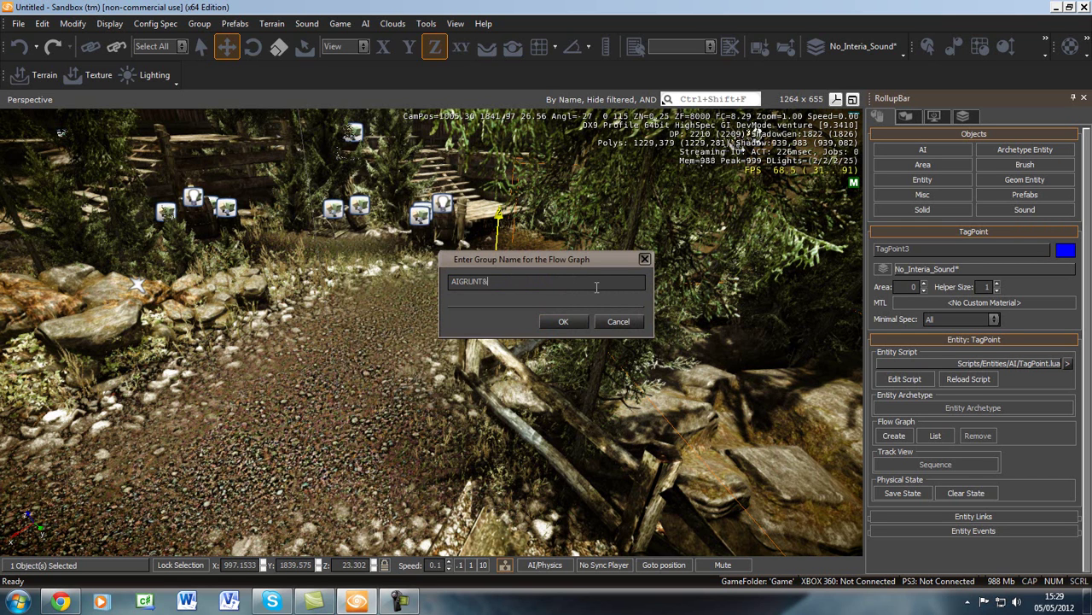
{"action": "key", "text": "BackSpace"}
{"action": "type", "text": "7"}
{"action": "left_click", "coordinate": [567, 322]}
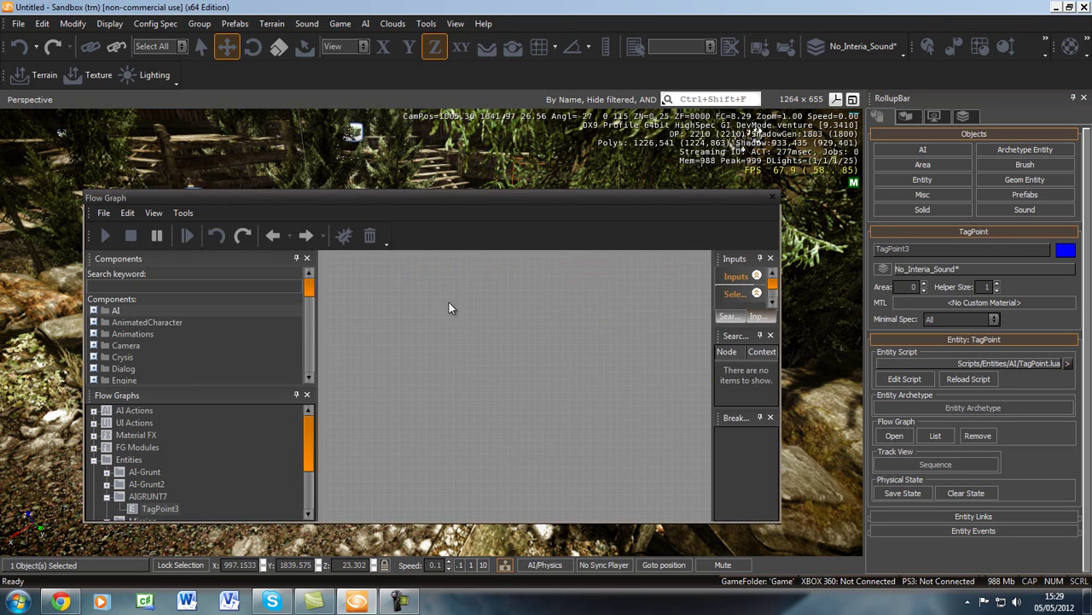
- Add a Start node and an AI:AIGoto node to the tag point's flow graph, placing AIGoto lower right of Start
{"action": "left_click_drag", "start_coordinate": [443, 194], "coordinate": [452, 141]}
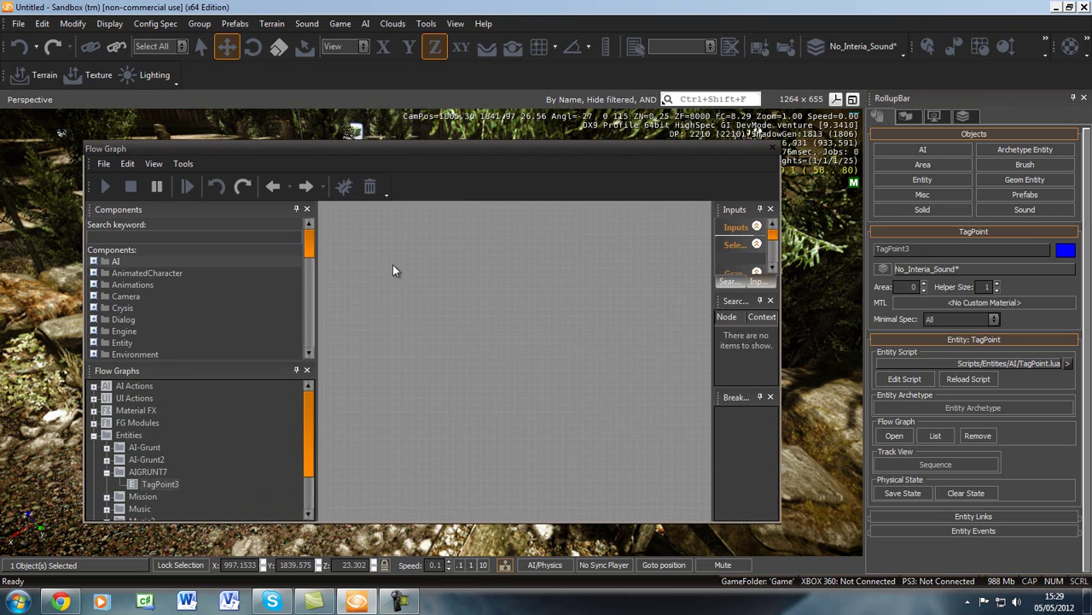
{"action": "right_click", "coordinate": [393, 268]}
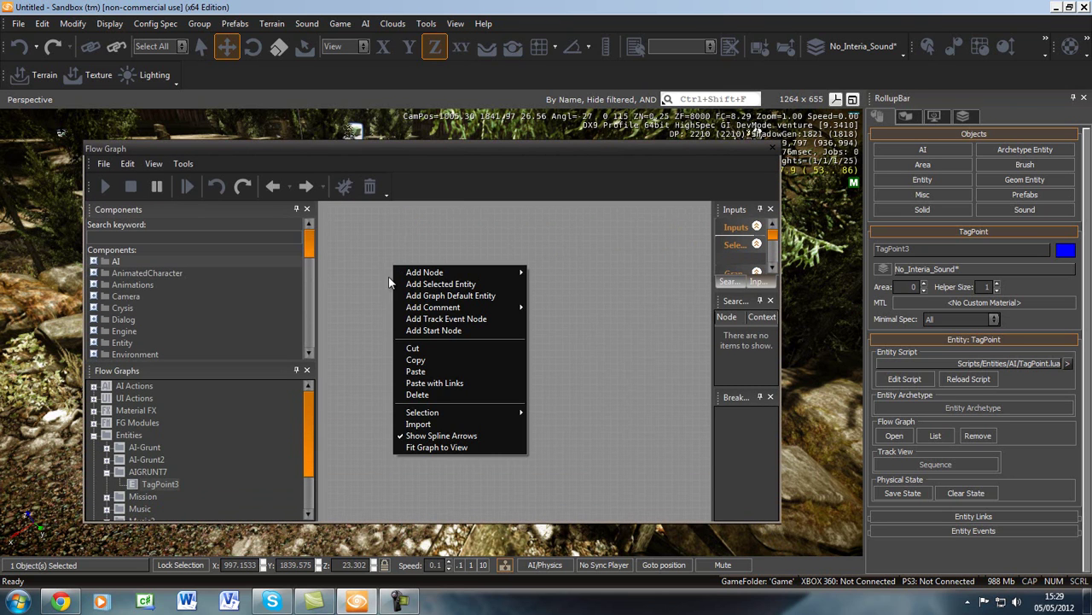
{"action": "left_click", "coordinate": [431, 332]}
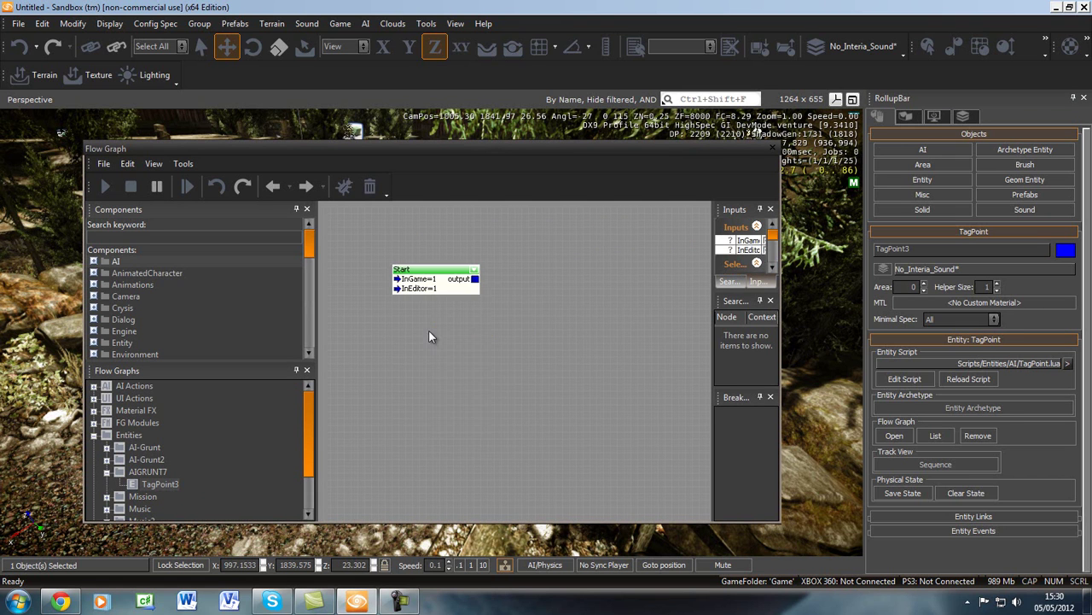
{"action": "right_click", "coordinate": [528, 351]}
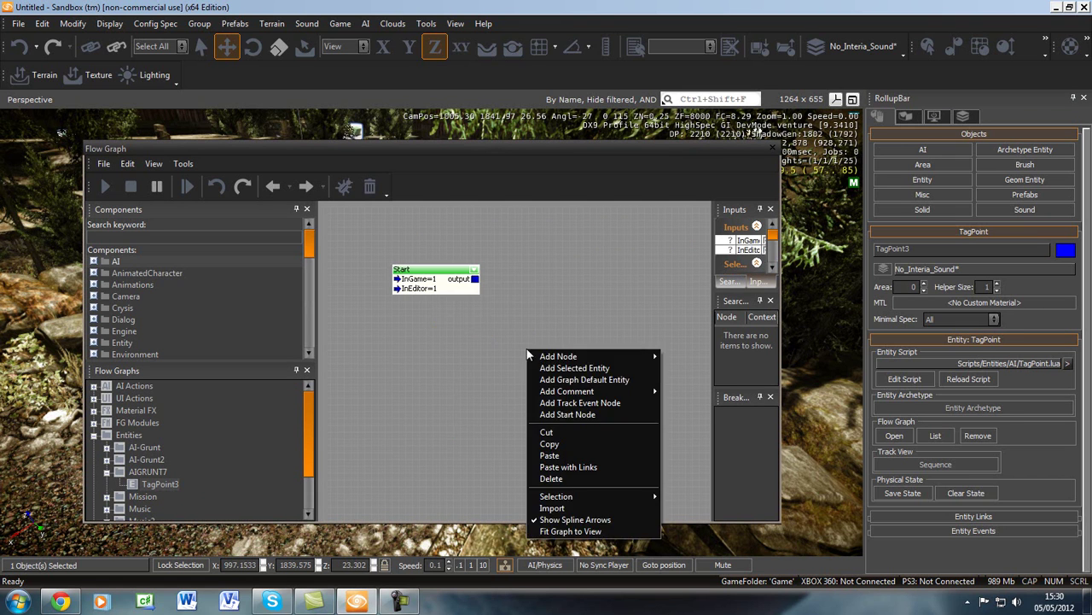
{"action": "mouse_move", "coordinate": [553, 358]}
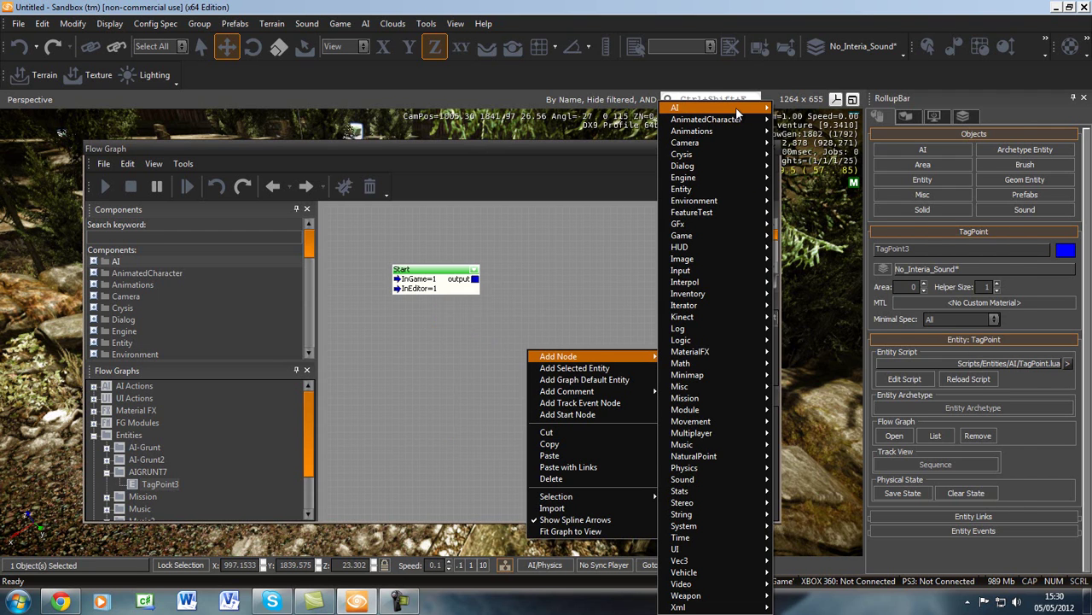
{"action": "mouse_move", "coordinate": [738, 113]}
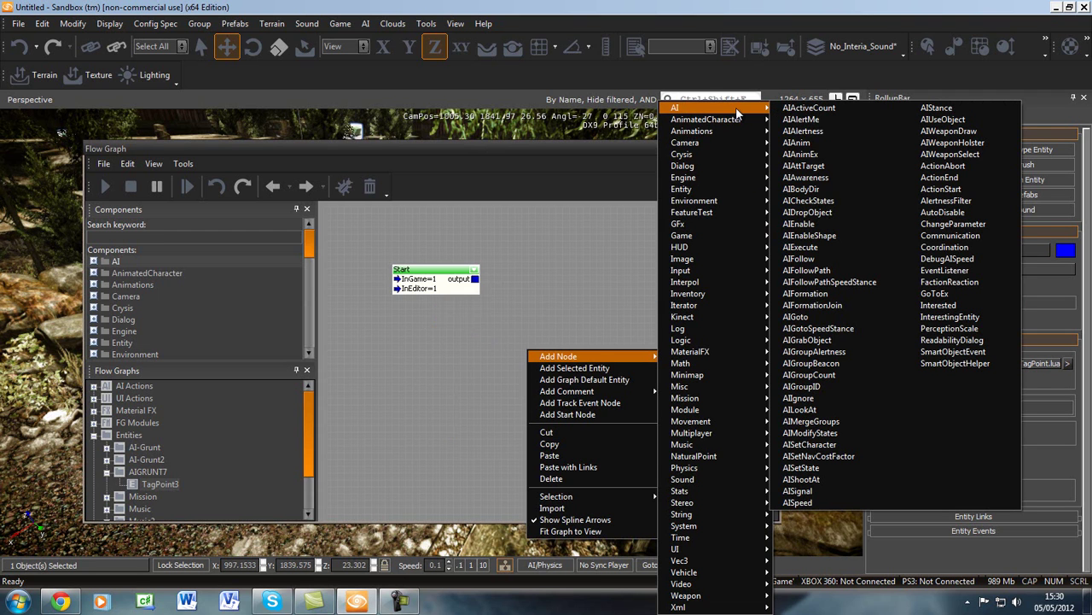
{"action": "left_click", "coordinate": [819, 321]}
{"action": "left_click_drag", "start_coordinate": [559, 359], "coordinate": [603, 327]}
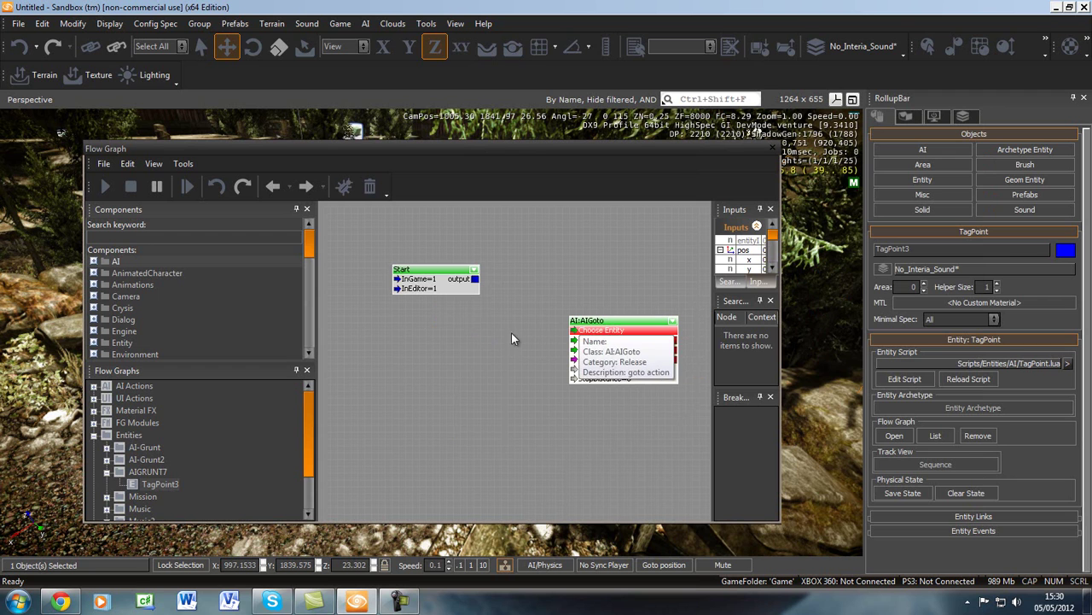
- Add an Entity:TagPoint node below the Start node and assign the graph entity to it
{"action": "right_click", "coordinate": [405, 377]}
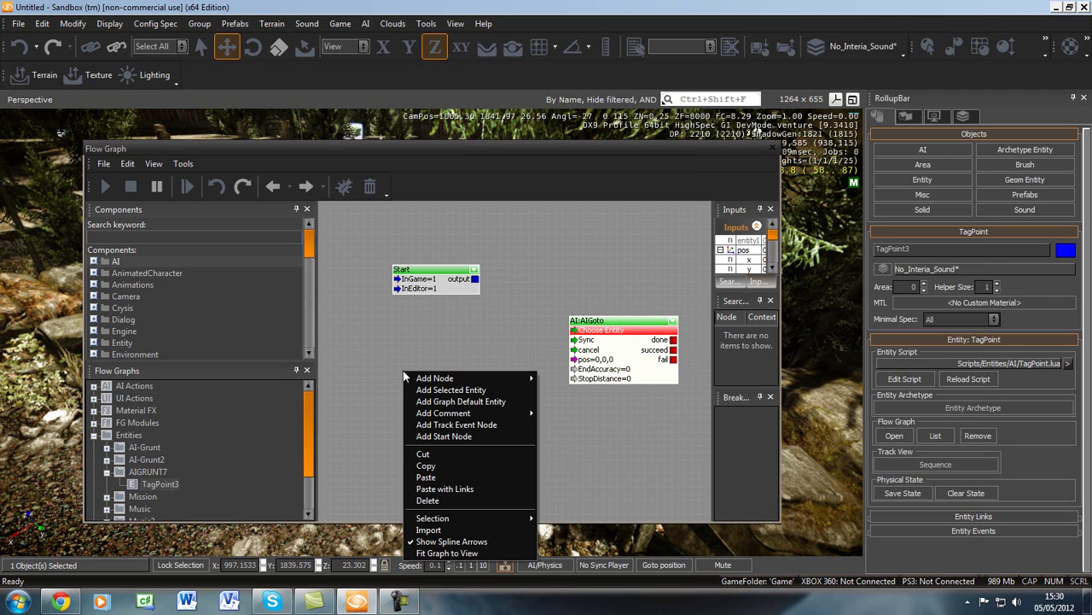
{"action": "mouse_move", "coordinate": [415, 381]}
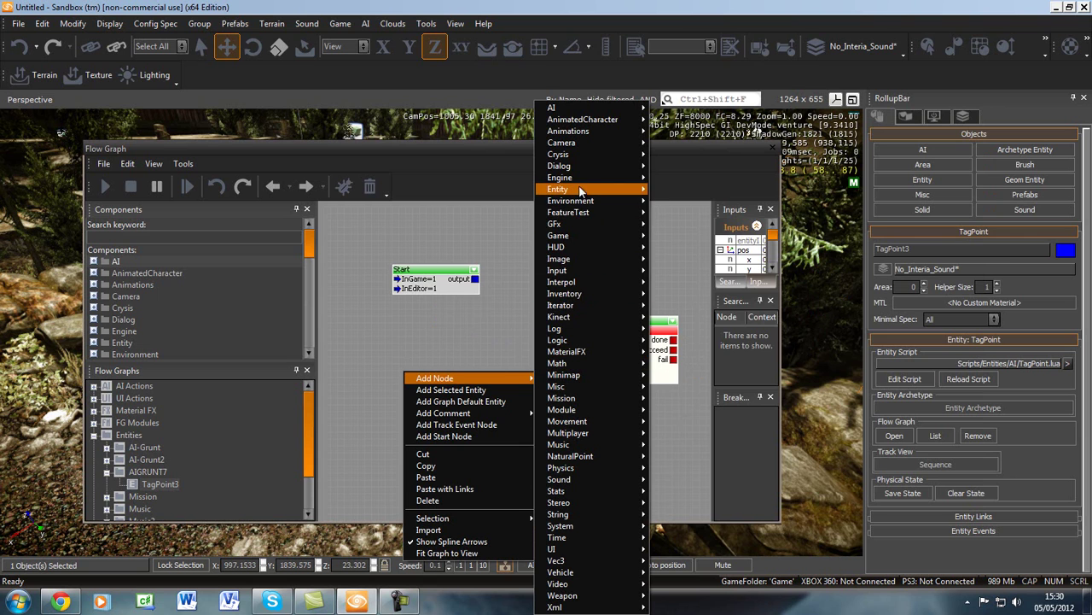
{"action": "mouse_move", "coordinate": [583, 189]}
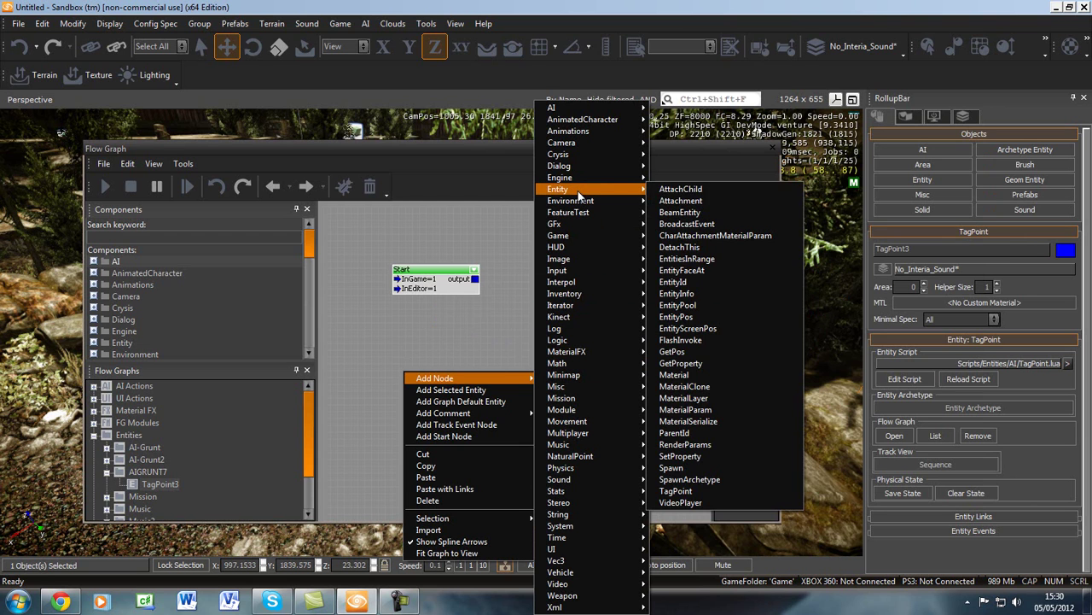
{"action": "left_click", "coordinate": [697, 492]}
{"action": "left_click_drag", "start_coordinate": [455, 378], "coordinate": [423, 358]}
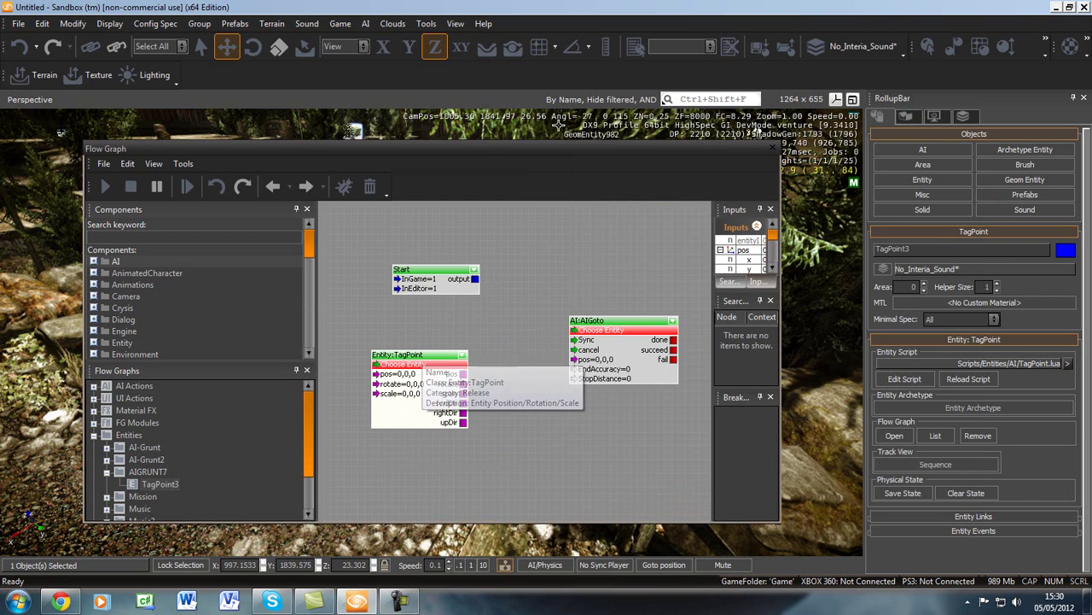
{"action": "left_click_drag", "start_coordinate": [778, 226], "coordinate": [612, 226]}
{"action": "left_click_drag", "start_coordinate": [624, 265], "coordinate": [828, 267]}
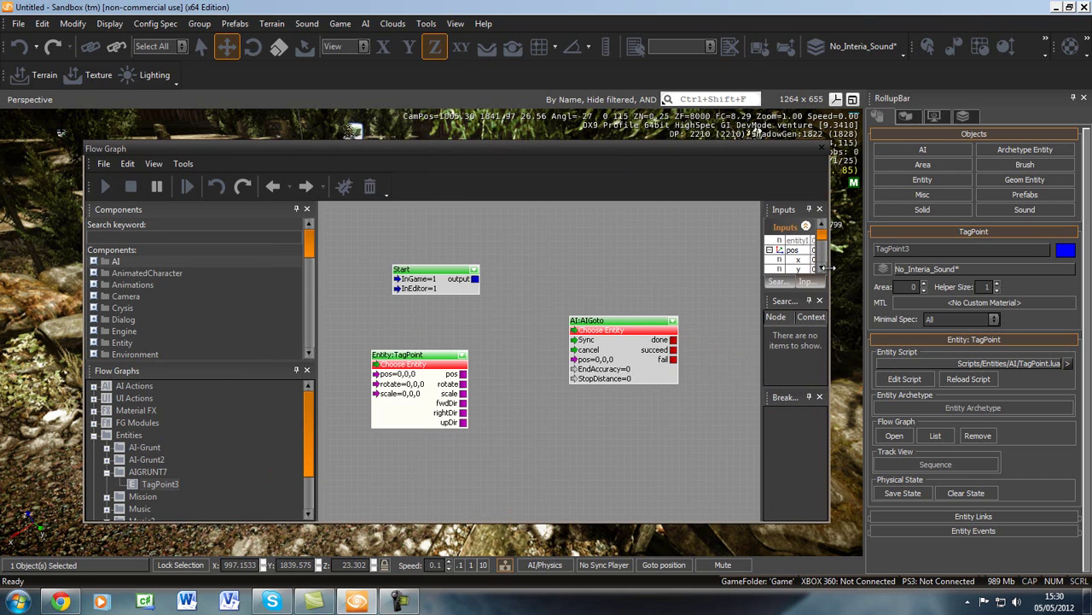
{"action": "right_click", "coordinate": [406, 367]}
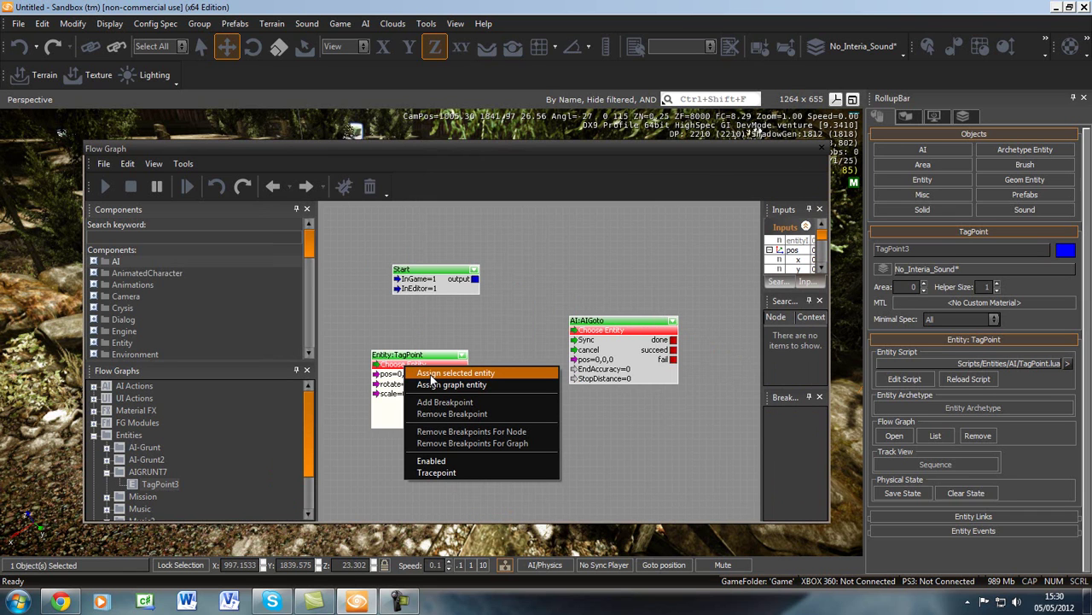
{"action": "left_click", "coordinate": [436, 384]}
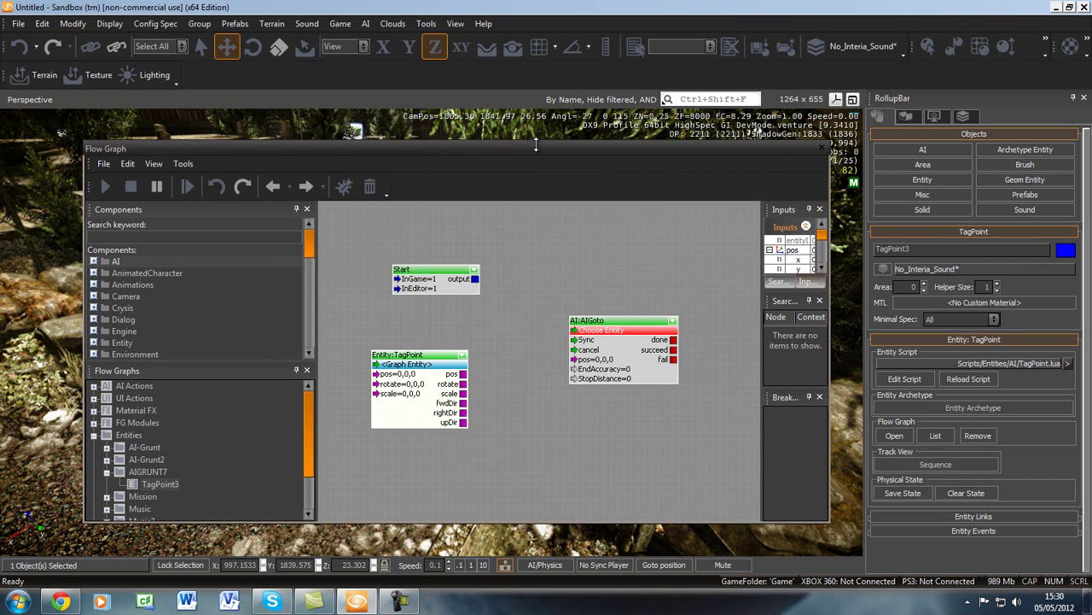
- Select the civilian Grunt in the level and assign it as the entity of the AI:AIGoto node
{"action": "mouse_move", "coordinate": [41, 399]}
{"action": "right_mouse_down"}
{"action": "mouse_move", "coordinate": [21, 392]}
{"action": "mouse_move", "coordinate": [33, 391]}
{"action": "right_mouse_up"}
{"action": "left_click", "coordinate": [44, 270]}
{"action": "left_click", "coordinate": [45, 272]}
{"action": "right_click_drag", "start_coordinate": [44, 272], "coordinate": [49, 279]}
{"action": "key", "text": "a"}
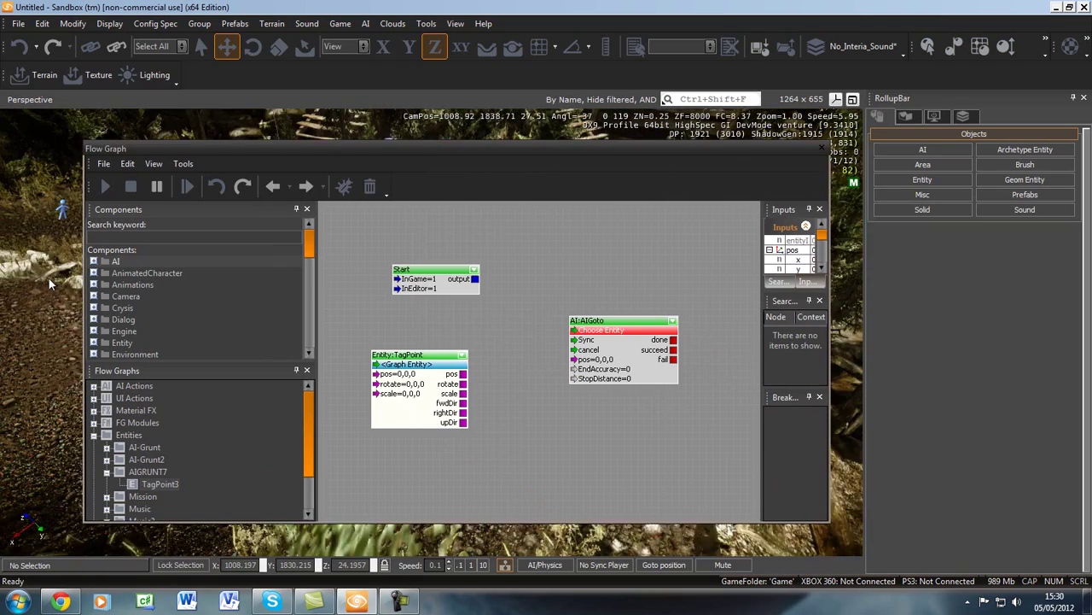
{"action": "left_click_drag", "start_coordinate": [85, 305], "coordinate": [283, 305]}
{"action": "left_click", "coordinate": [113, 268]}
{"action": "left_click", "coordinate": [114, 267]}
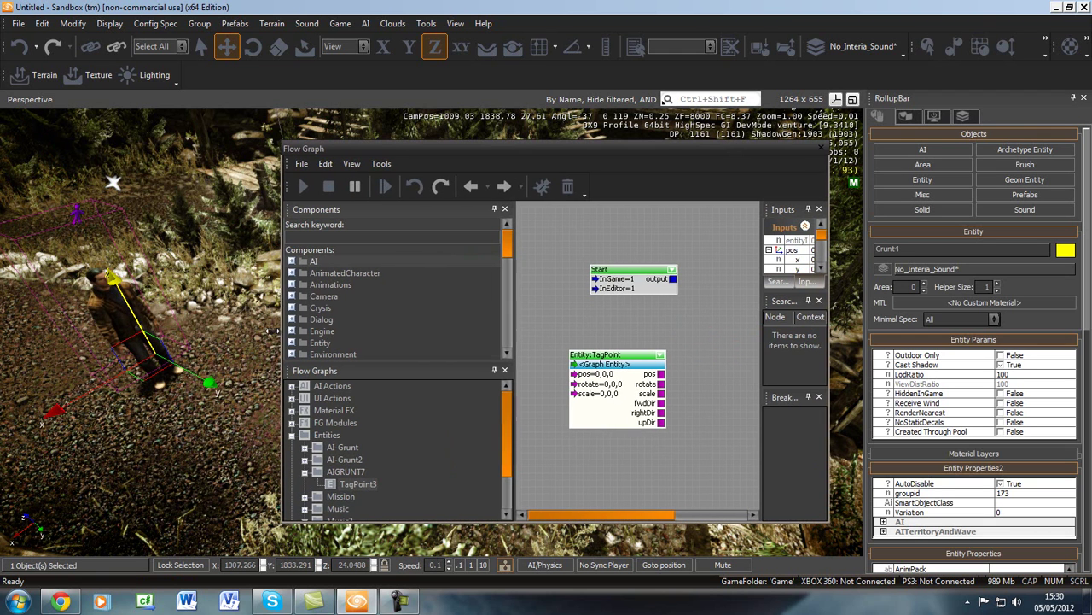
{"action": "left_click_drag", "start_coordinate": [283, 299], "coordinate": [178, 299]}
{"action": "left_click_drag", "start_coordinate": [829, 378], "coordinate": [909, 378]}
{"action": "right_click", "coordinate": [714, 330]}
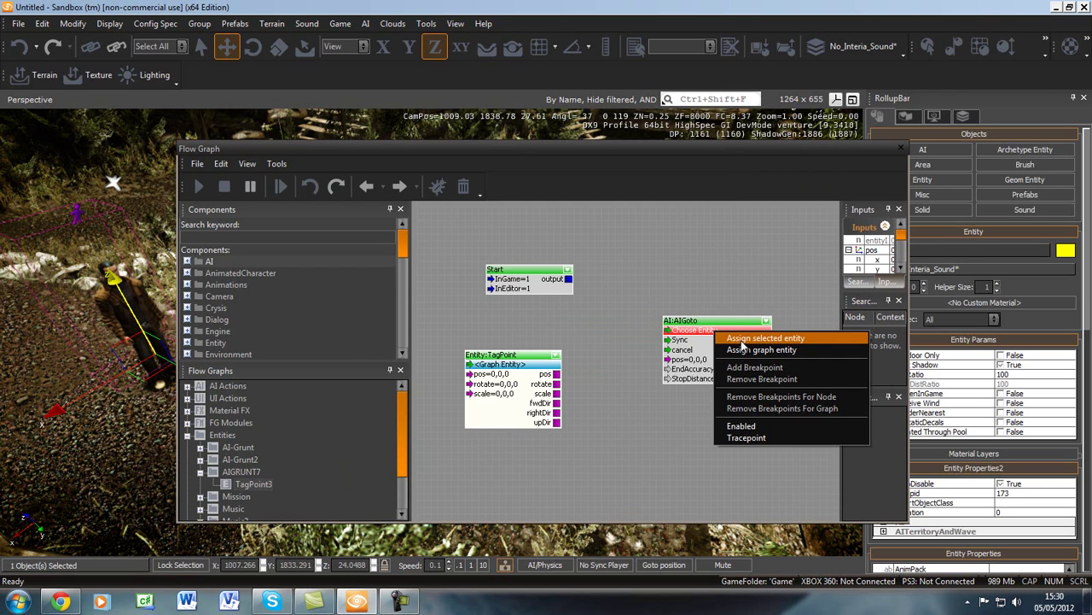
{"action": "left_click", "coordinate": [742, 340]}
- Link the Start node's output to AIGoto's Sync input and the TagPoint node's pos output to AIGoto's pos input
{"action": "left_click_drag", "start_coordinate": [512, 354], "coordinate": [526, 361]}
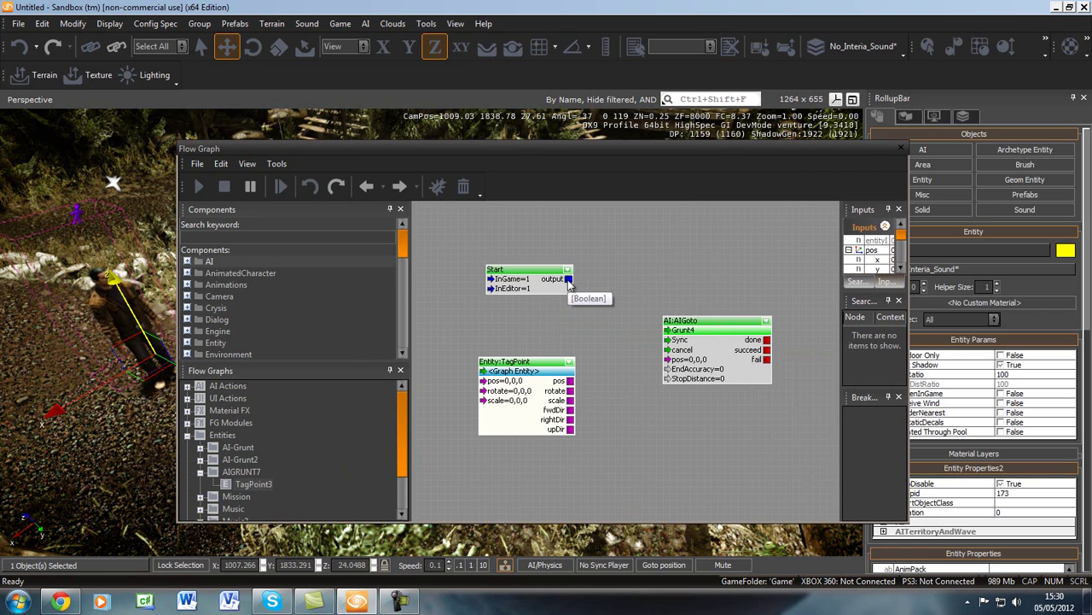
{"action": "left_click", "coordinate": [568, 282]}
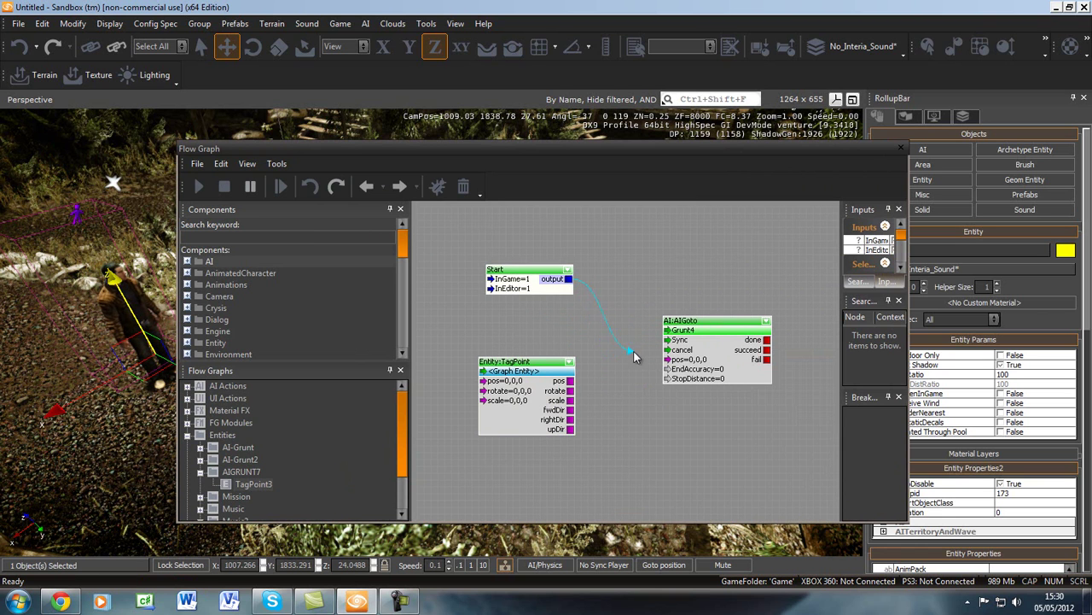
{"action": "left_click_drag", "start_coordinate": [668, 340], "coordinate": [669, 340]}
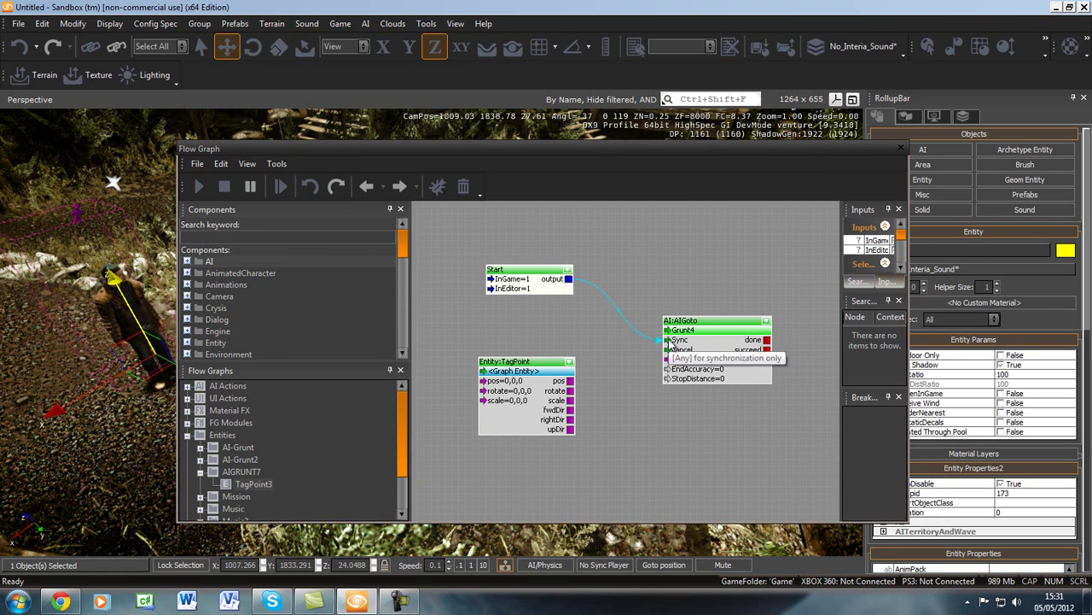
{"action": "left_click", "coordinate": [570, 382]}
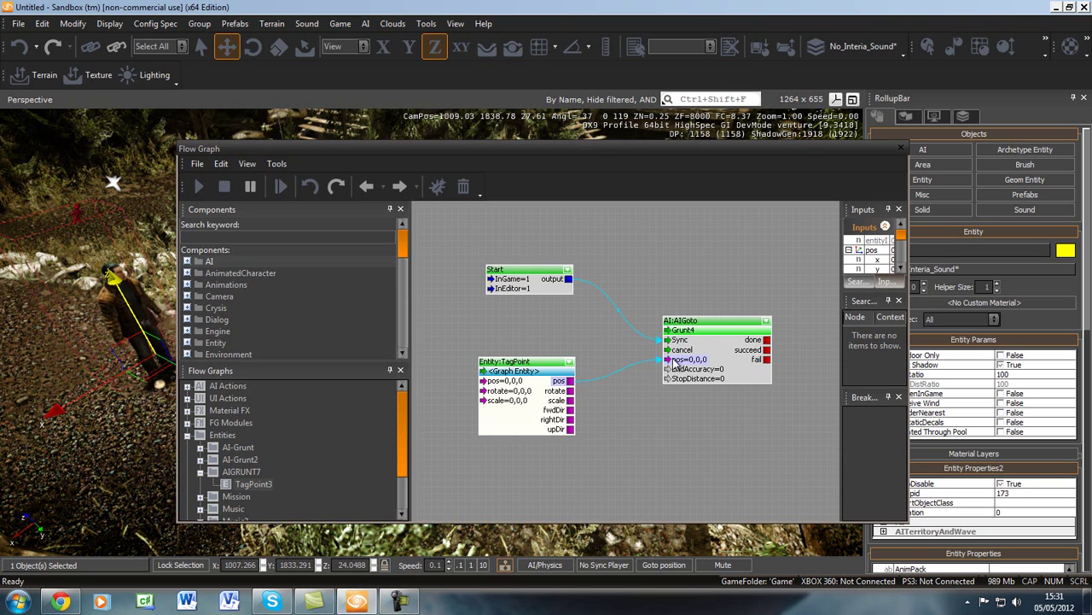
{"action": "left_click_drag", "start_coordinate": [674, 363], "coordinate": [674, 361]}
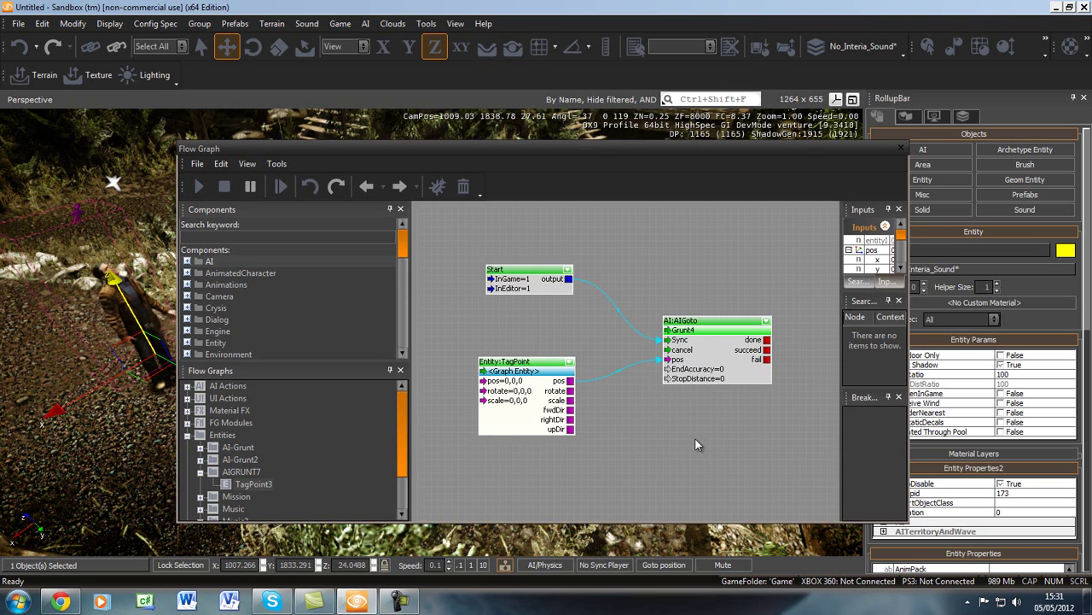
- Save the tag point's flow graph as AIGRUNT7 in the Venture folder and close the Flow Graph editor
{"action": "left_click", "coordinate": [196, 165]}
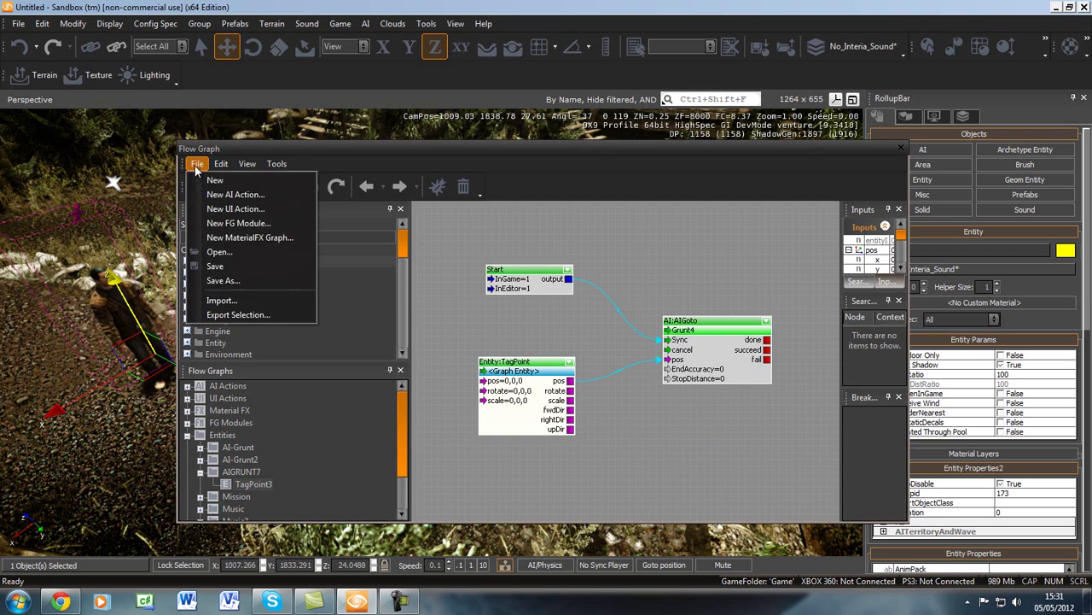
{"action": "left_click", "coordinate": [237, 271]}
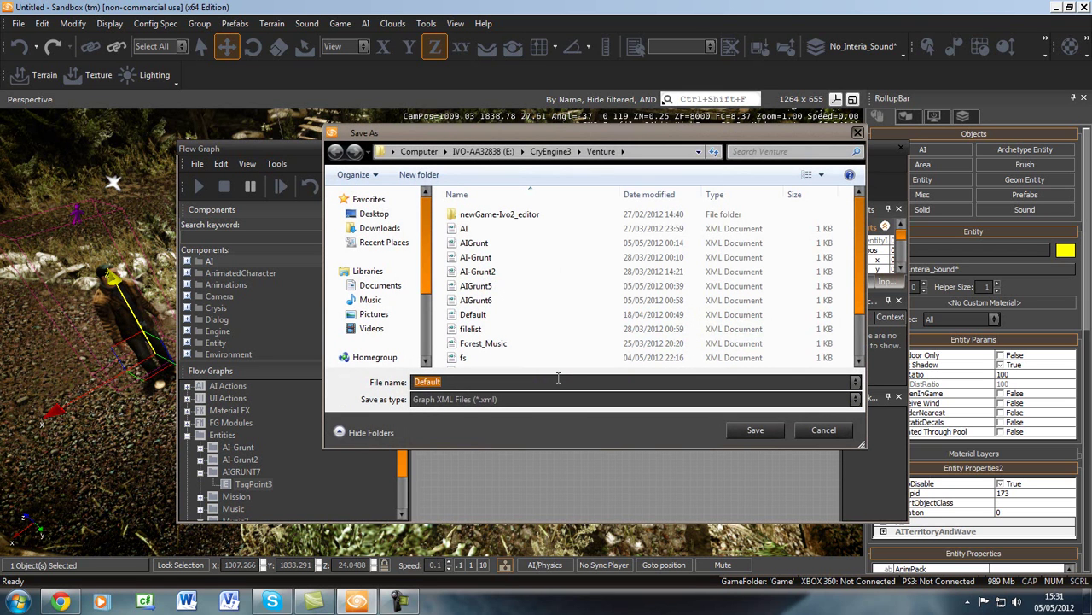
{"action": "type", "text": "AI"}
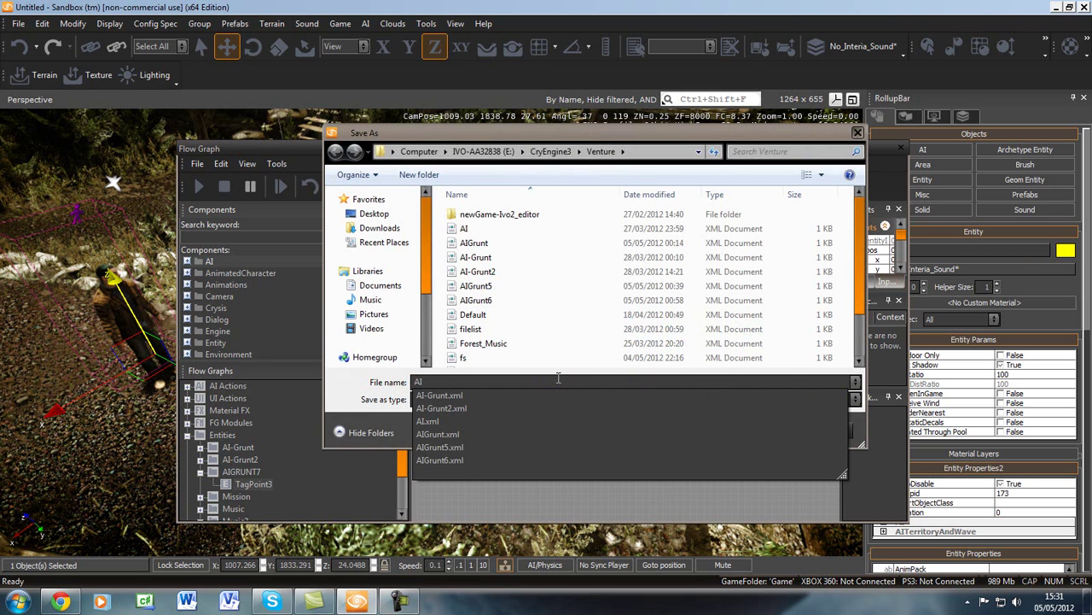
{"action": "type", "text": "GRUNT7"}
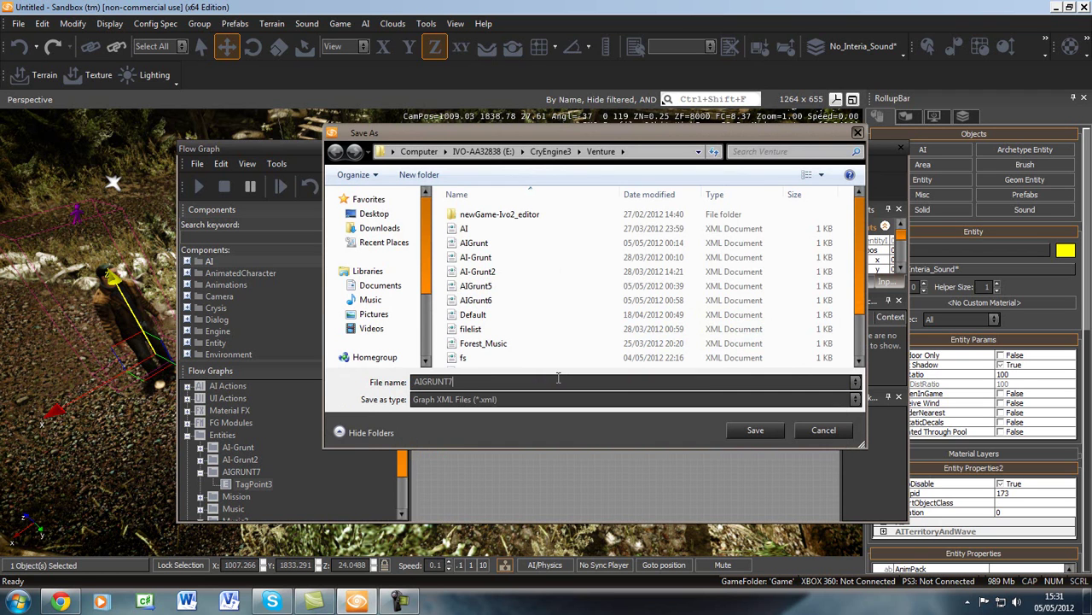
{"action": "left_click", "coordinate": [756, 430]}
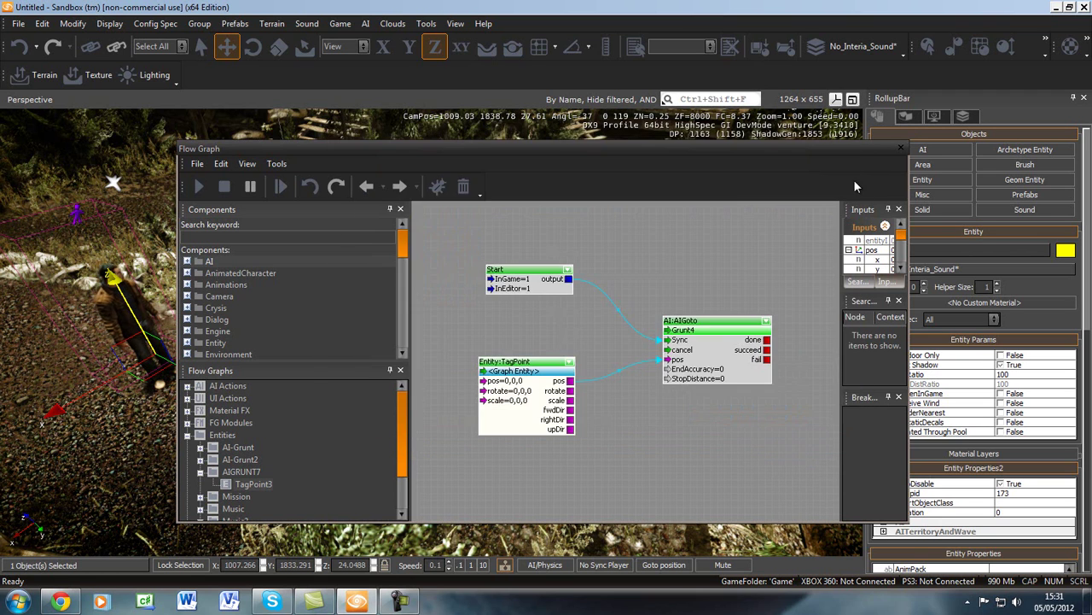
{"action": "left_click", "coordinate": [905, 148]}
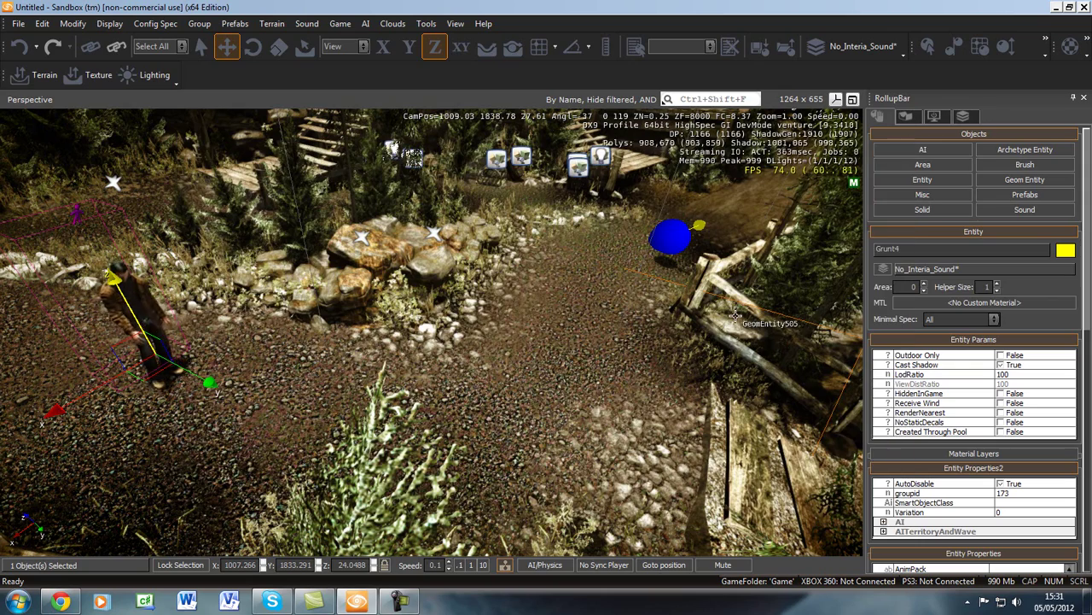
- Playtest the level in game mode, walking up the wooden stairs to observe the civilian, and return to editing
{"action": "left_click", "coordinate": [619, 420]}
{"action": "key", "text": "ctrl+g"}
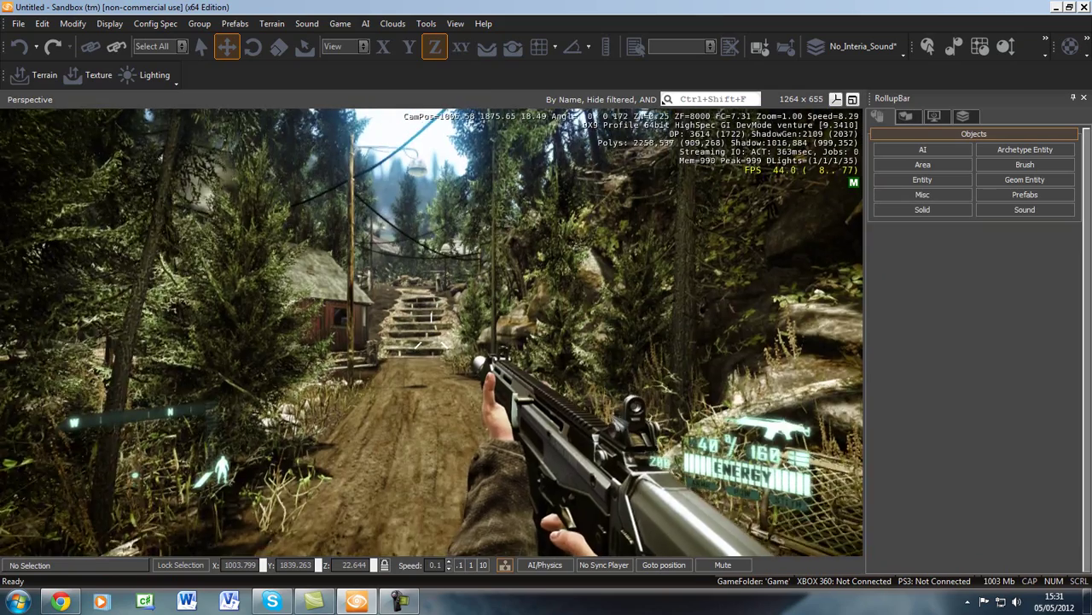
{"action": "key", "text": "w"}
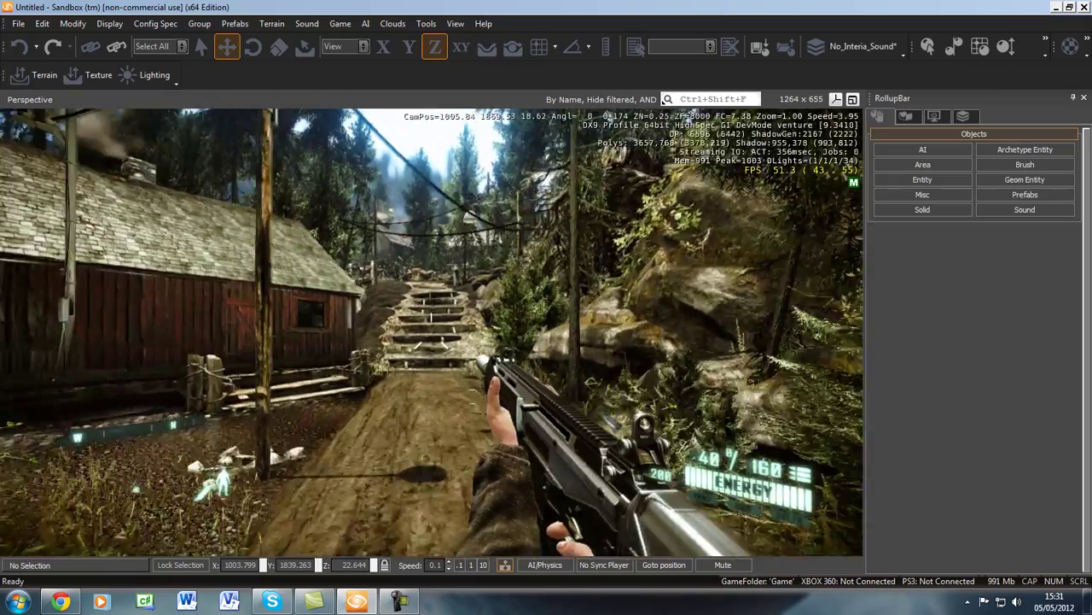
{"action": "key", "text": "w"}
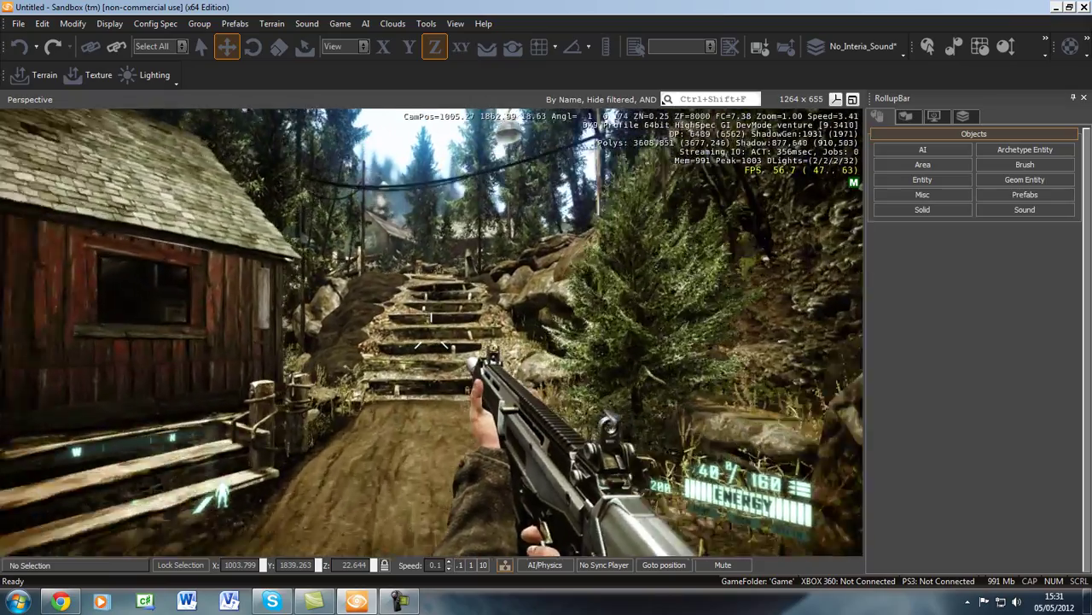
{"action": "key", "text": "w"}
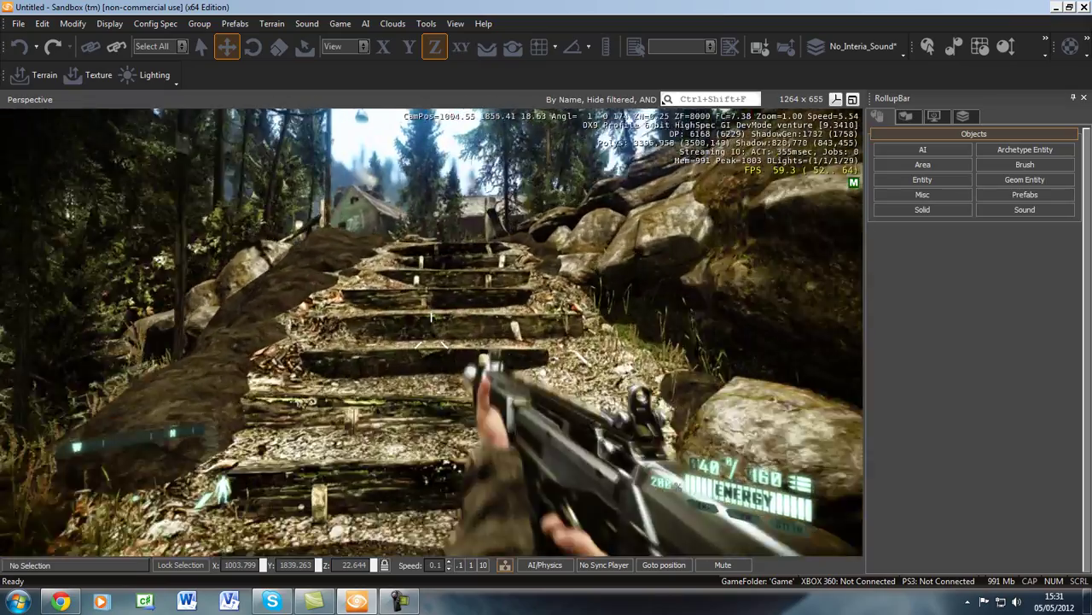
{"action": "key", "text": "w"}
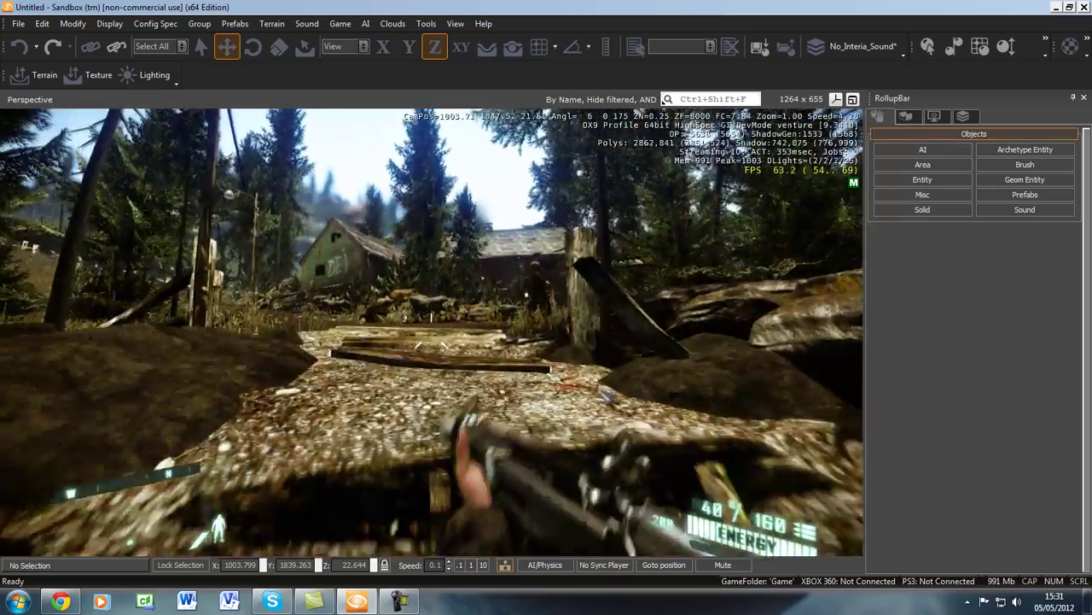
{"action": "key", "text": "w"}
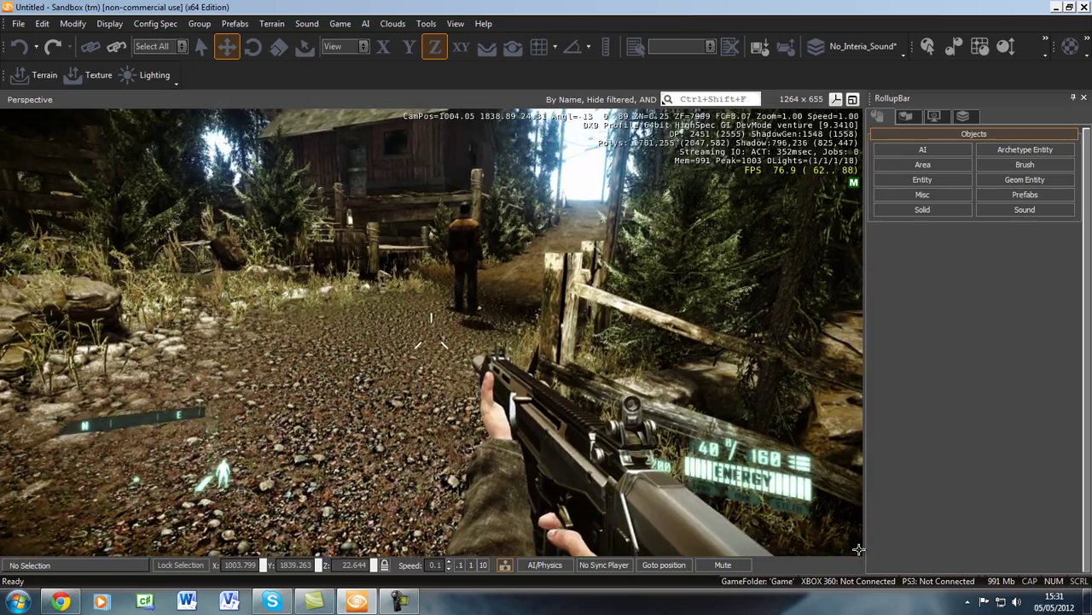
{"action": "key", "text": "Escape"}
- Select the tag point and move it horizontally onto the wooden stair path, at about X 1003.8, Y 1843.6
{"action": "key", "text": "w"}
{"action": "right_click_drag", "start_coordinate": [575, 431], "coordinate": [573, 443]}
{"action": "key", "text": "s"}
{"action": "left_click", "coordinate": [292, 160]}
{"action": "left_click_drag", "start_coordinate": [325, 161], "coordinate": [691, 237]}
{"action": "key", "text": "w"}
{"action": "right_click_drag", "start_coordinate": [669, 290], "coordinate": [662, 287]}
{"action": "key", "text": "w"}
{"action": "key", "text": "s"}
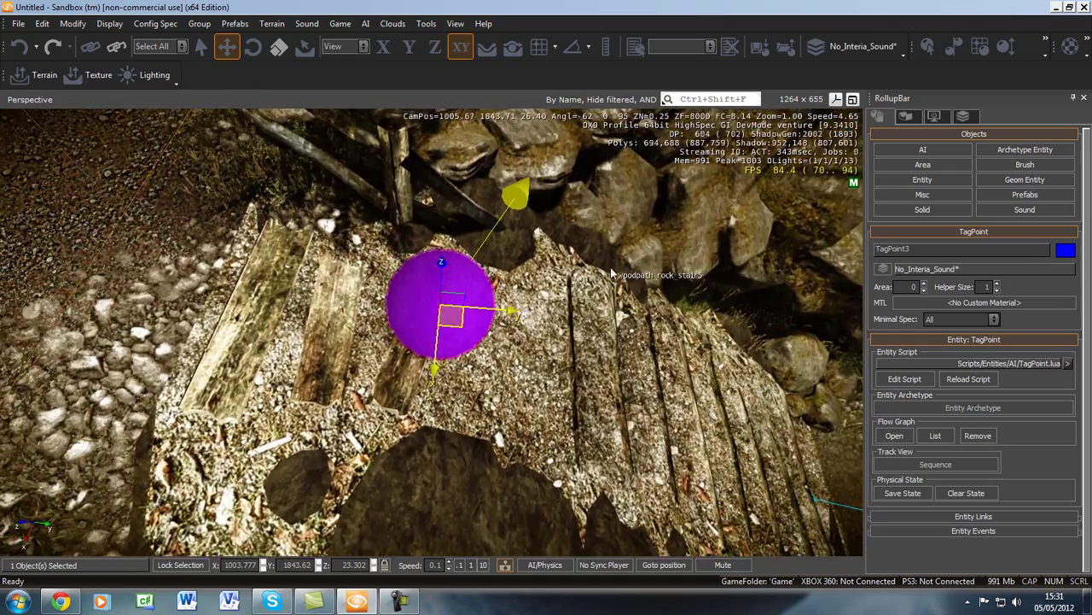
- Rotate the tag point about Z to 6 degrees so it faces down the stairs, shift its position on the path, and deselect it
{"action": "left_click", "coordinate": [252, 46]}
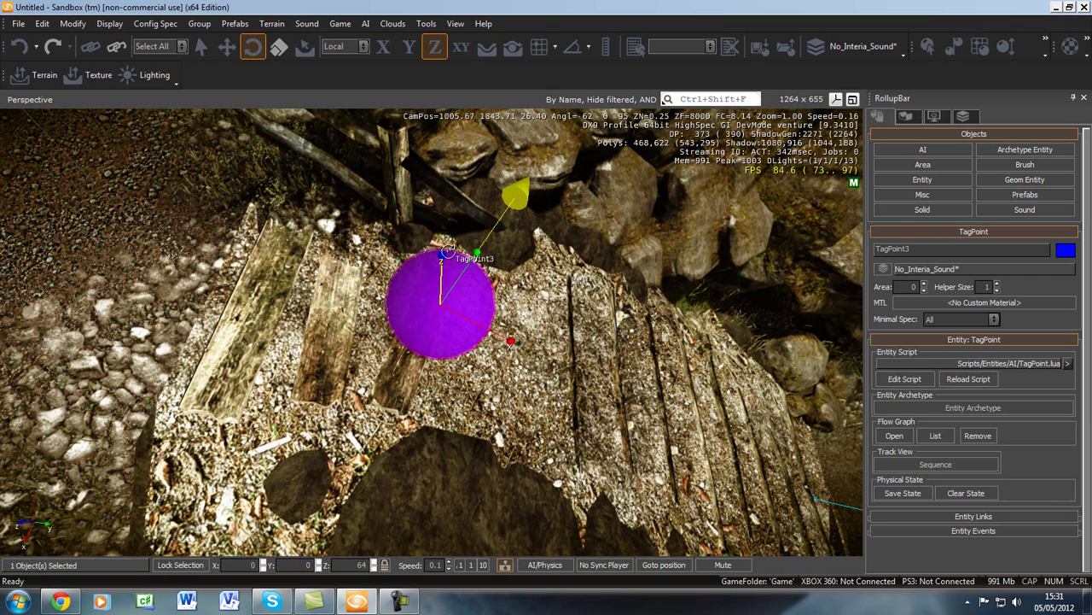
{"action": "left_click_drag", "start_coordinate": [447, 246], "coordinate": [543, 303]}
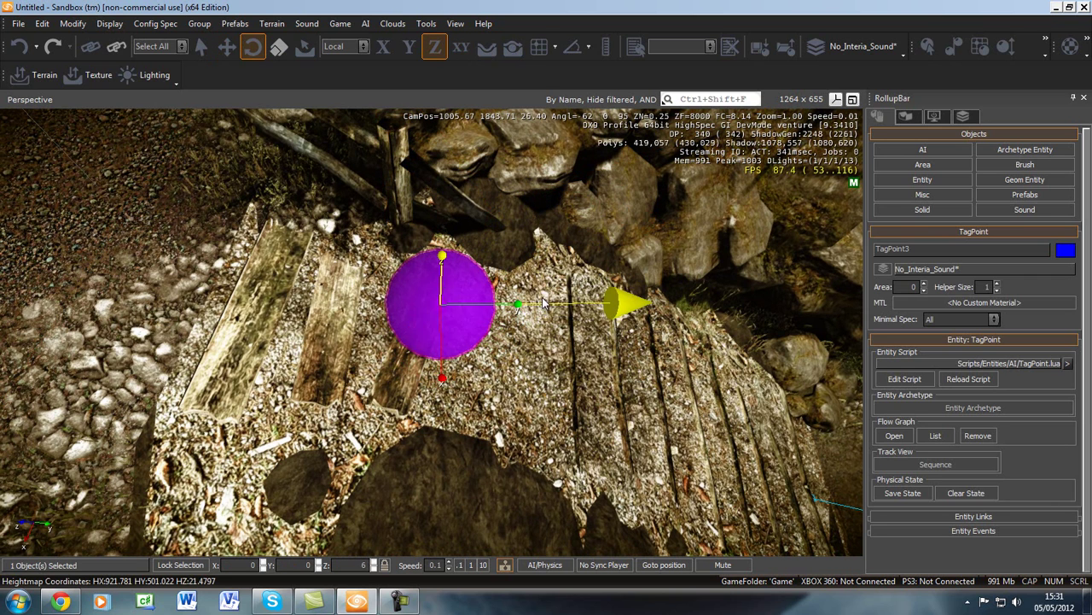
{"action": "left_click", "coordinate": [228, 46]}
{"action": "left_click_drag", "start_coordinate": [438, 259], "coordinate": [448, 327]}
{"action": "left_click_drag", "start_coordinate": [445, 367], "coordinate": [454, 346]}
{"action": "left_click", "coordinate": [242, 382]}
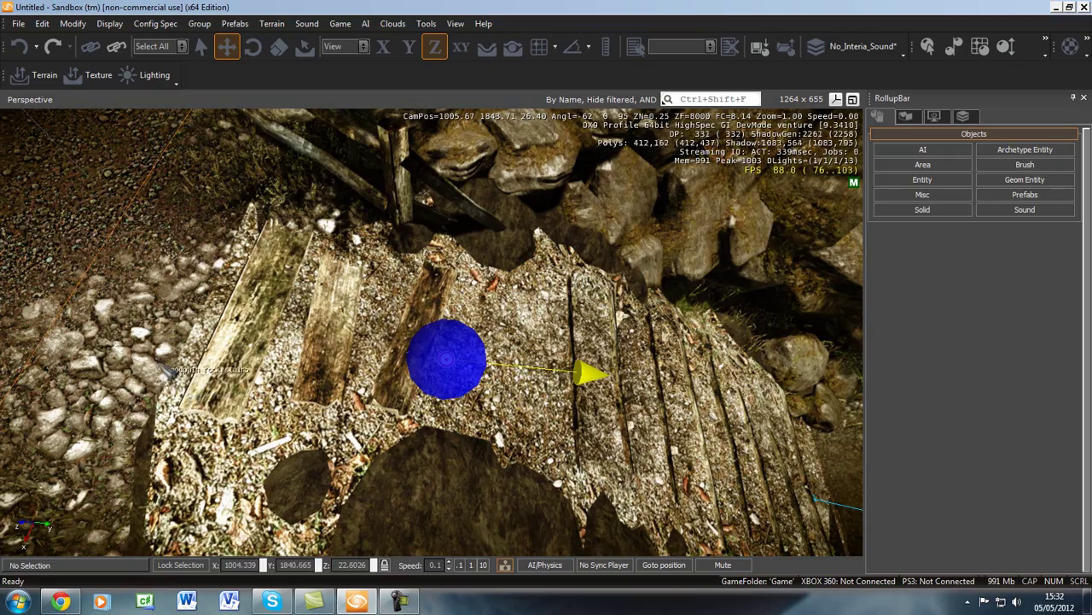
- Playtest the level again, walking toward the stairs to check the civilian at the tag point, and return to editing
{"action": "key", "text": "ctrl+g"}
{"action": "key", "text": "w"}
{"action": "key", "text": "w"}
{"action": "key", "text": "w"}
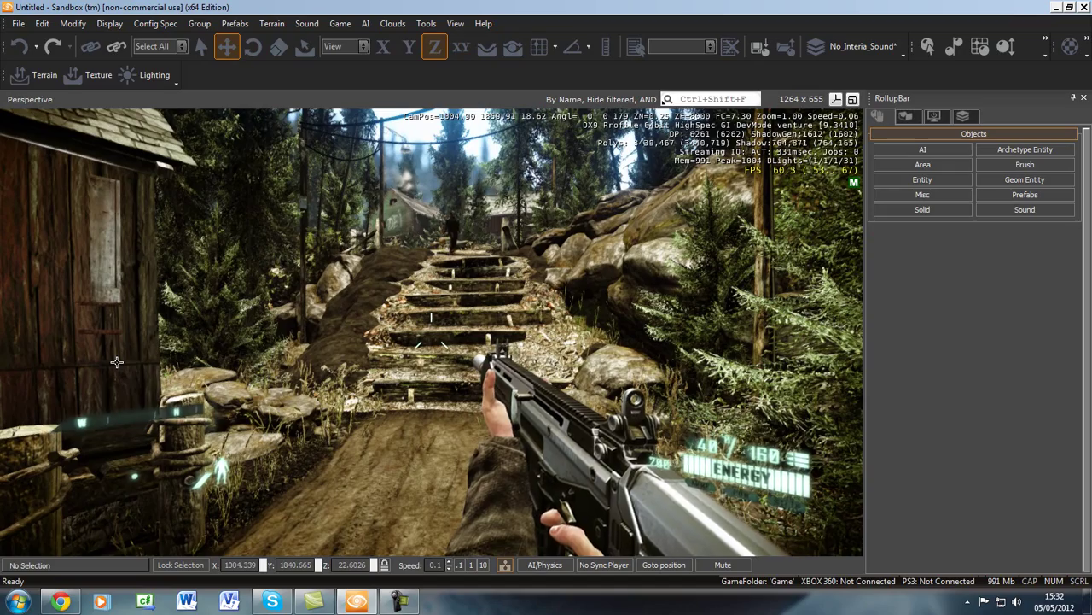
{"action": "key", "text": "Escape"}
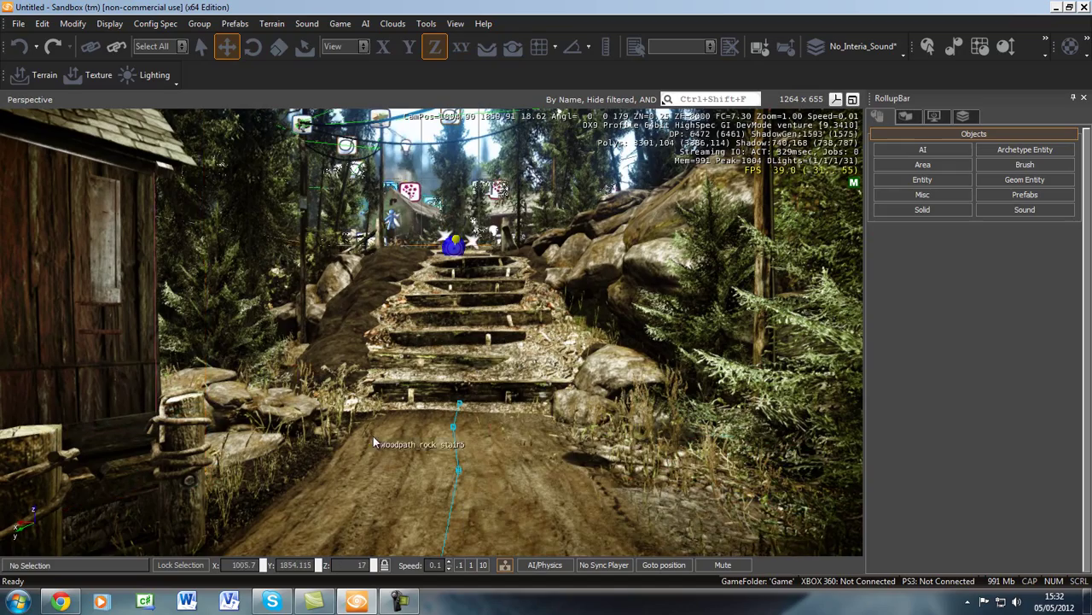
{"action": "key", "text": "w"}
{"action": "key", "text": "w"}
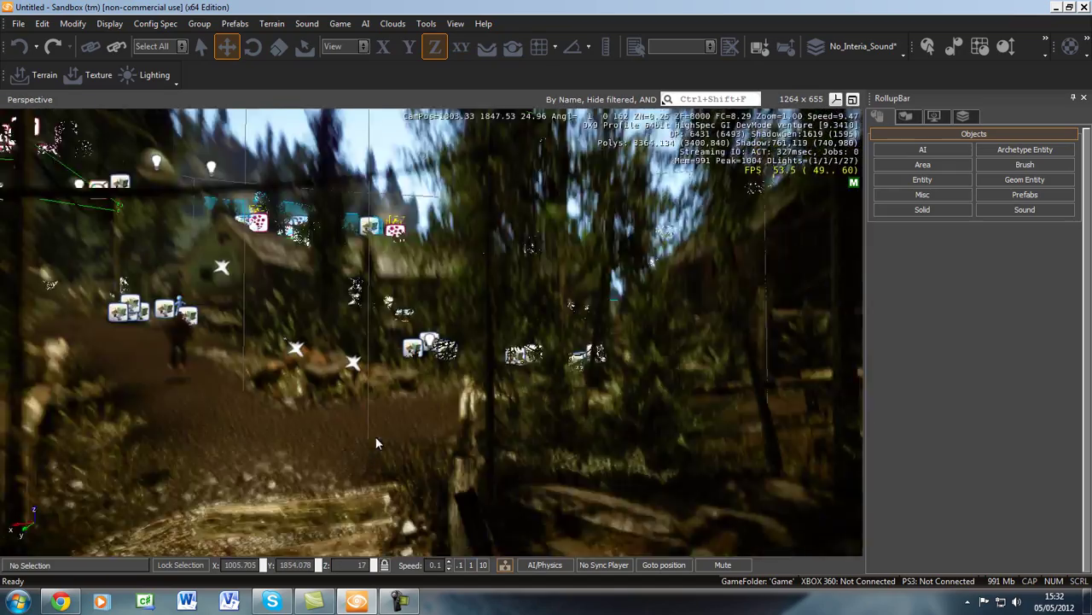